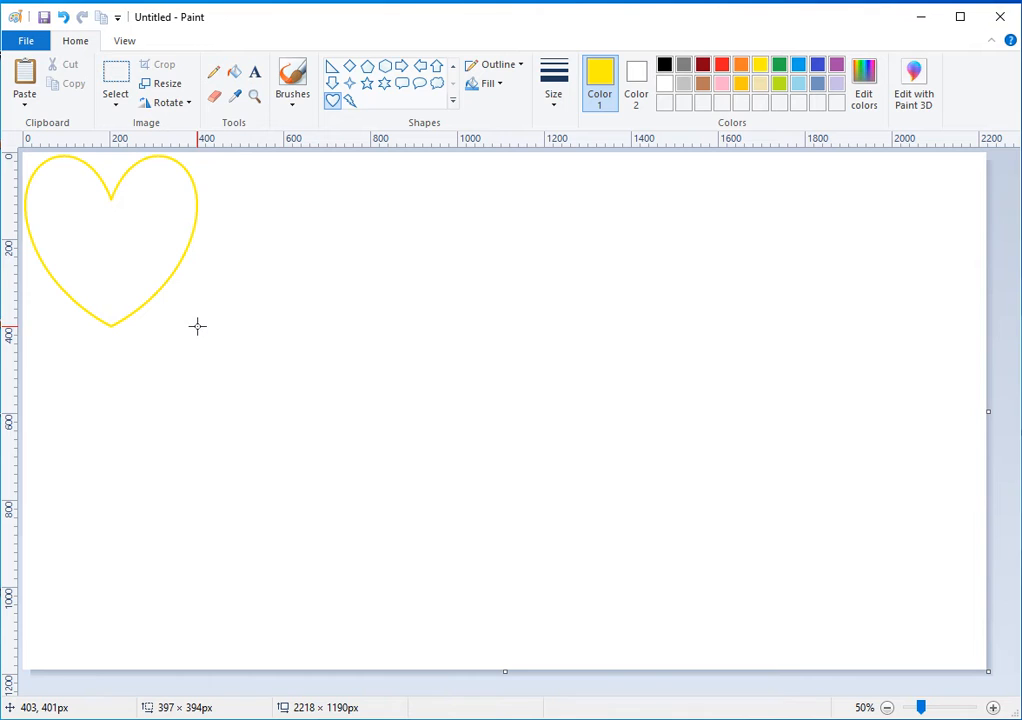
Finish drawing a heart of about 413 × 403 px, move it toward the canvas's upper middle, and make its outline black.
drag(197, 326, 204, 331)
drag(169, 246, 454, 309)
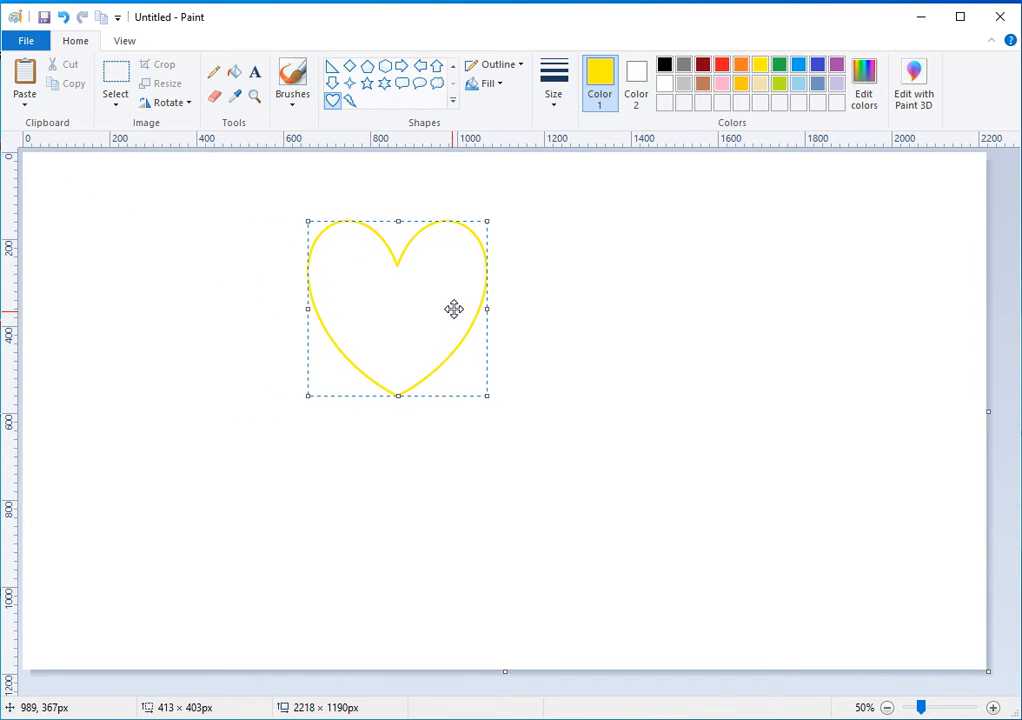
click(664, 66)
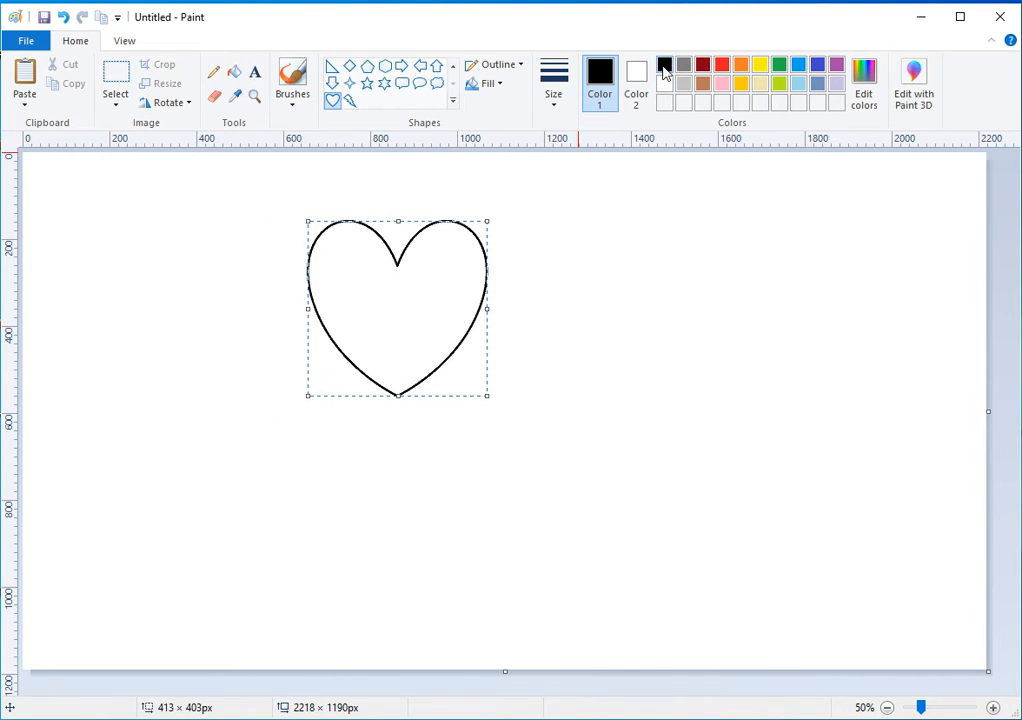
Draw a black curve from the heart's top notch to its bottom tip, bowed slightly to the right.
click(451, 101)
click(352, 66)
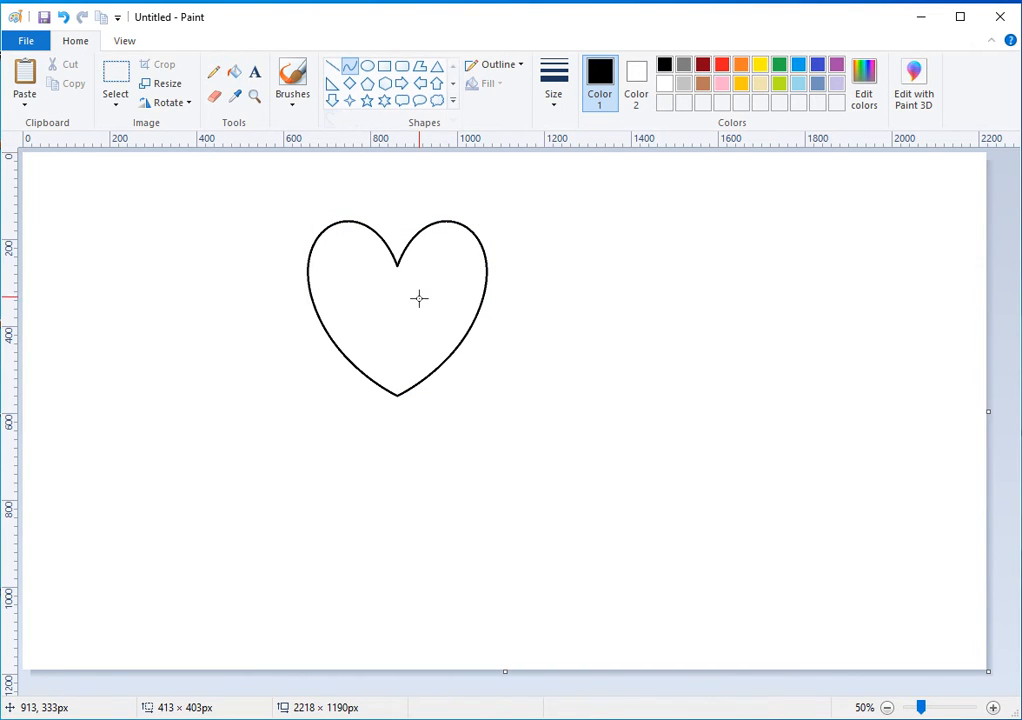
drag(397, 264, 397, 393)
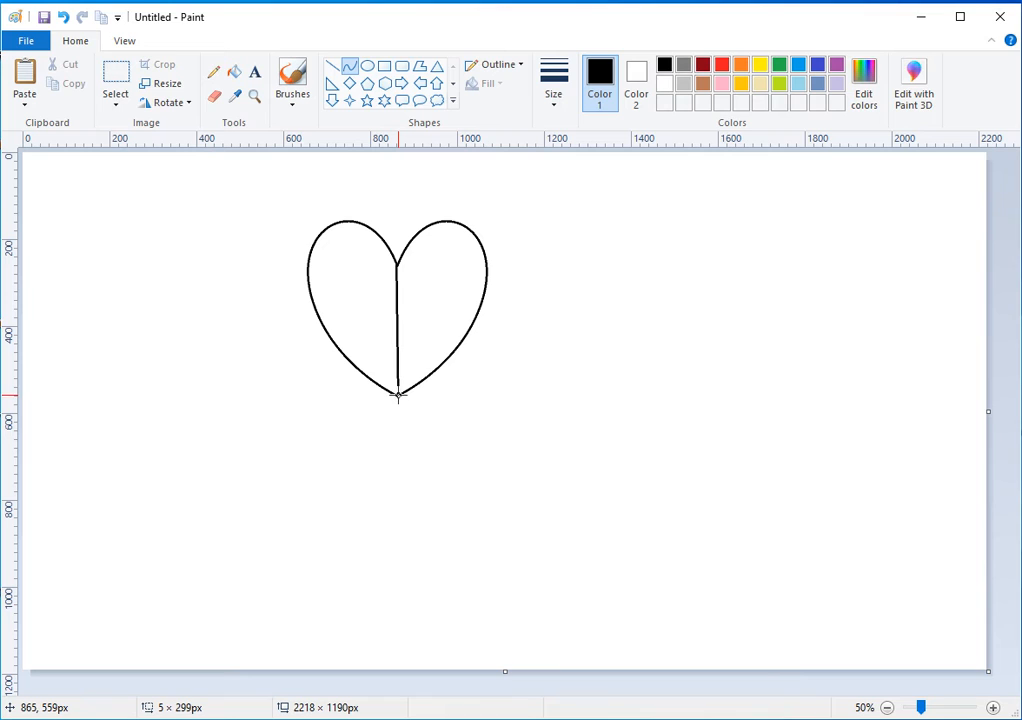
mouse_move(399, 323)
mouse_down()
mouse_move(391, 320)
mouse_move(405, 317)
mouse_up()
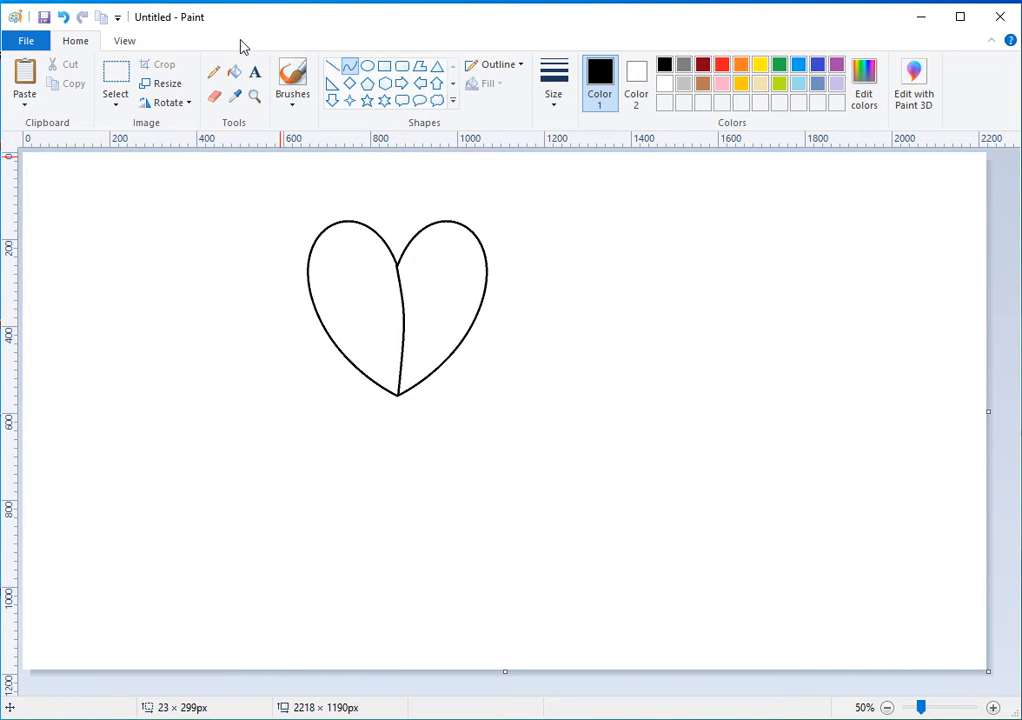
click(108, 72)
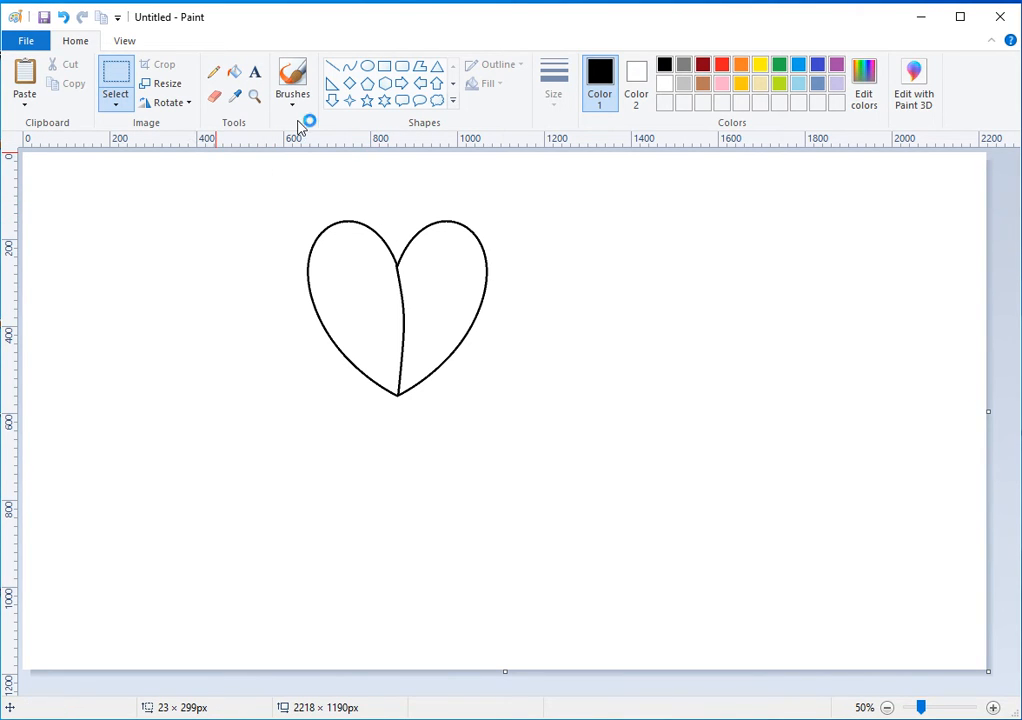
click(253, 98)
click(477, 317)
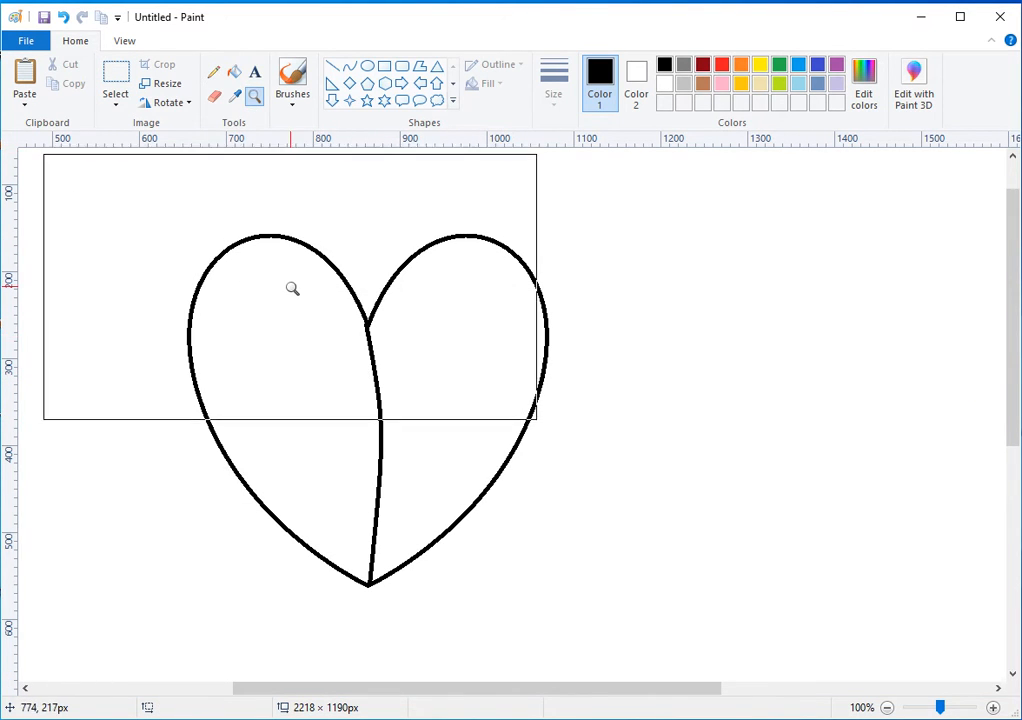
click(127, 42)
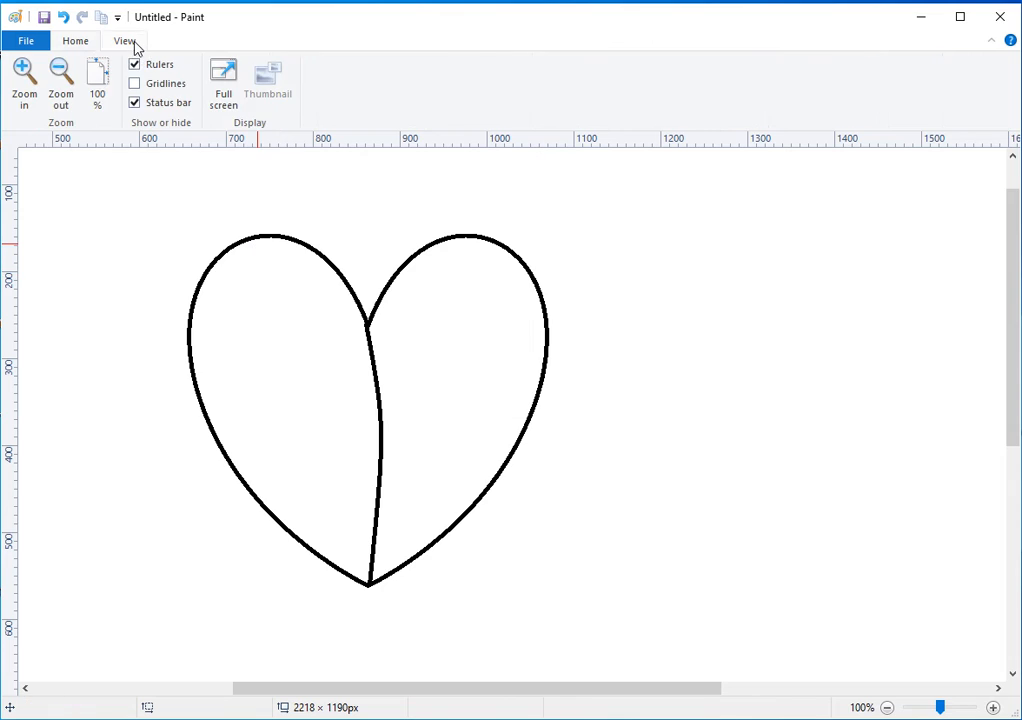
click(61, 78)
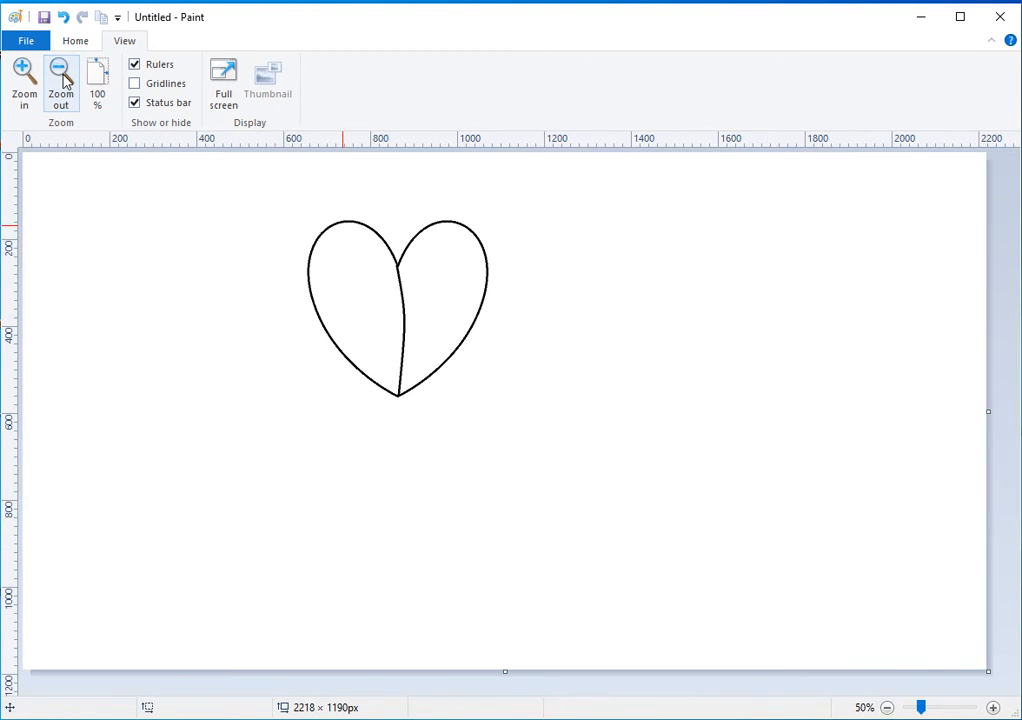
click(82, 45)
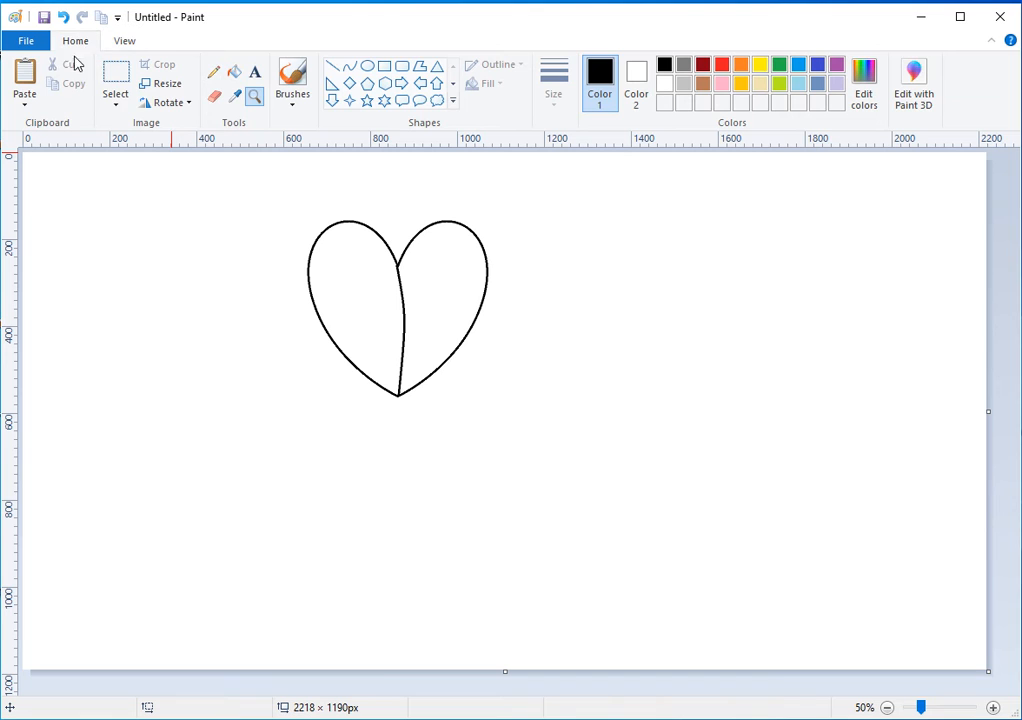
Select the whole heart with a rectangular selection and move it down and right toward the canvas center.
click(115, 75)
drag(253, 169, 520, 427)
drag(436, 317, 516, 359)
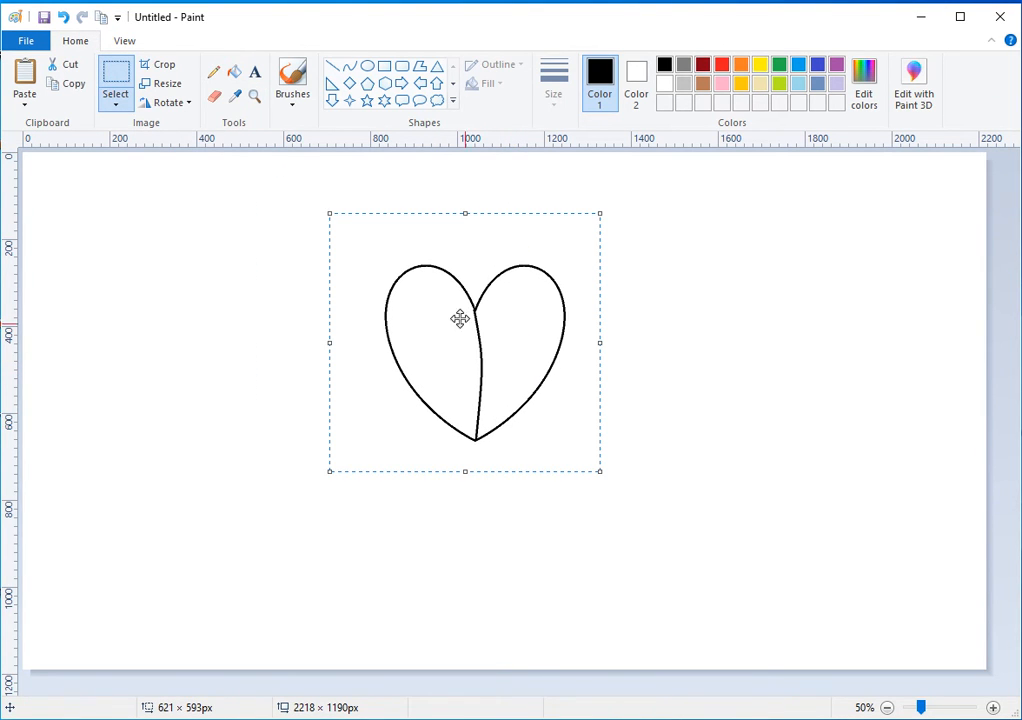
Duplicate the heart, flip the copy vertically, and place it directly below the original with their tips touching.
click(56, 86)
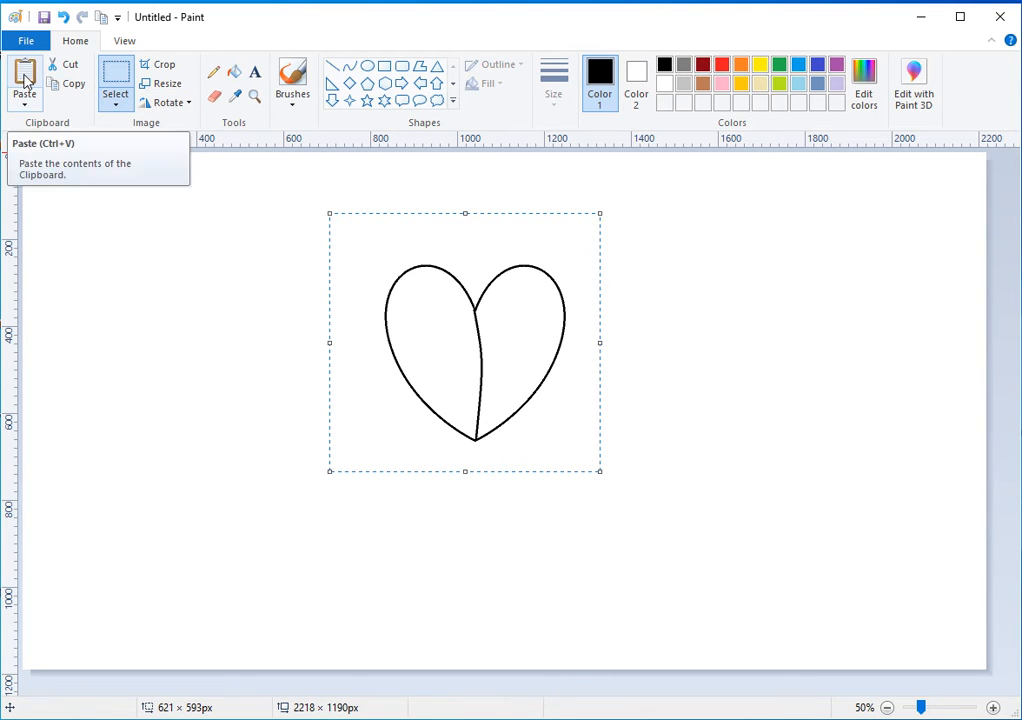
click(26, 84)
drag(210, 289, 269, 342)
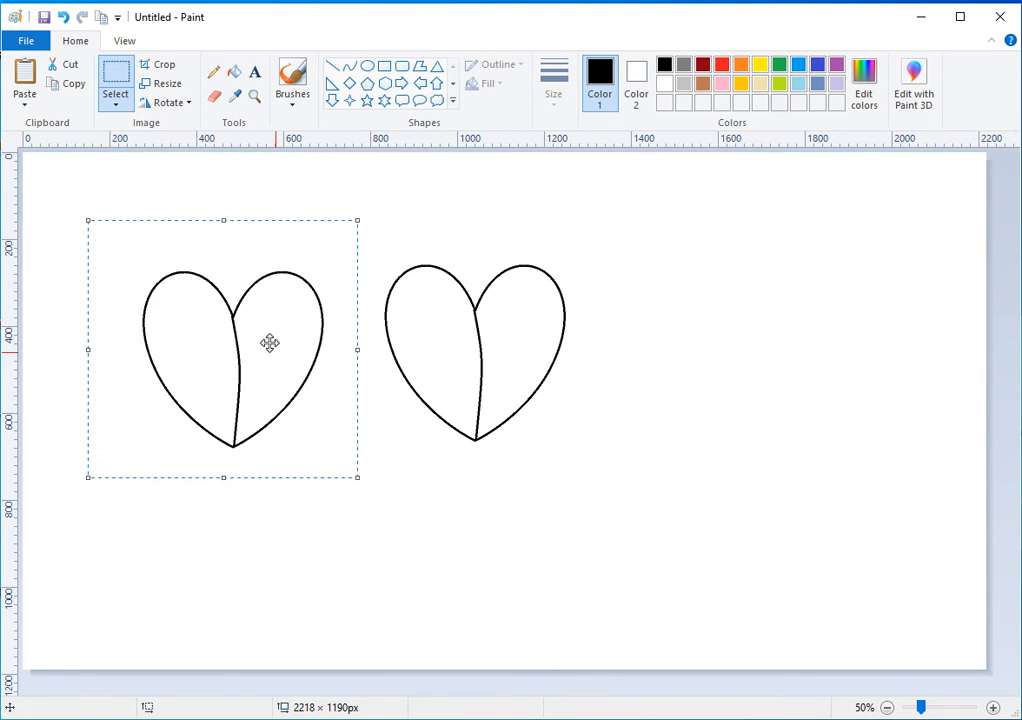
click(170, 104)
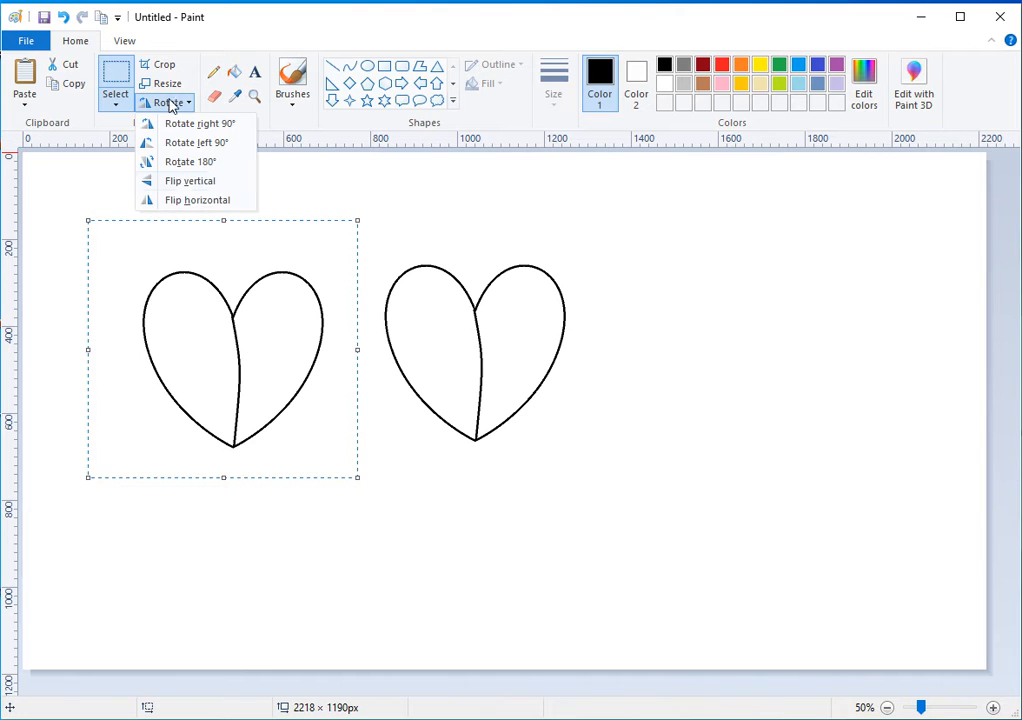
click(187, 179)
drag(230, 383, 471, 540)
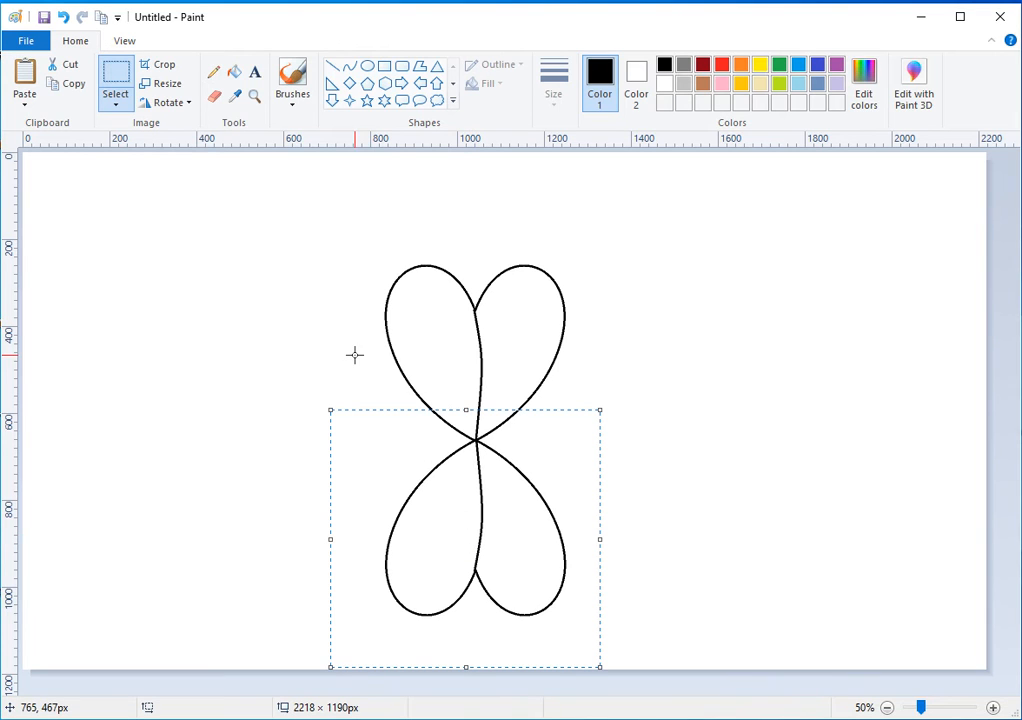
click(328, 308)
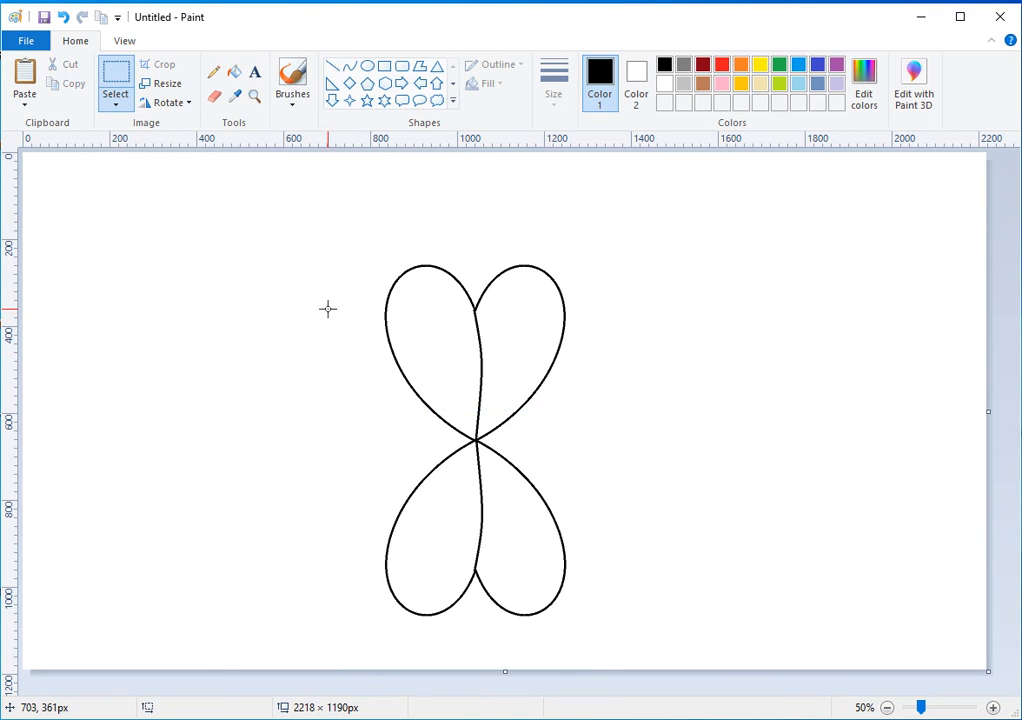
Paste another heart copy, rotate it right 90°, and place it to the right of the shared center point.
click(24, 78)
mouse_move(160, 262)
mouse_down()
mouse_move(206, 299)
mouse_move(488, 365)
mouse_move(587, 412)
mouse_up()
click(168, 104)
click(185, 124)
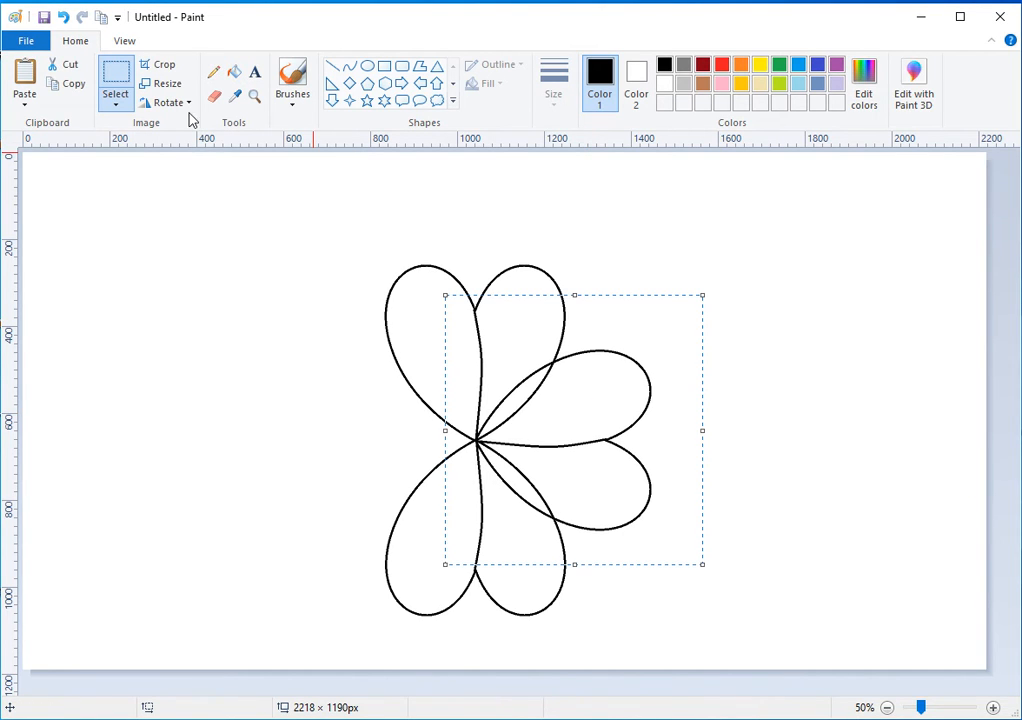
Paste another heart, rotate it right 90°, flip it horizontally, and place it left of the center with its tip on the shared point.
click(22, 70)
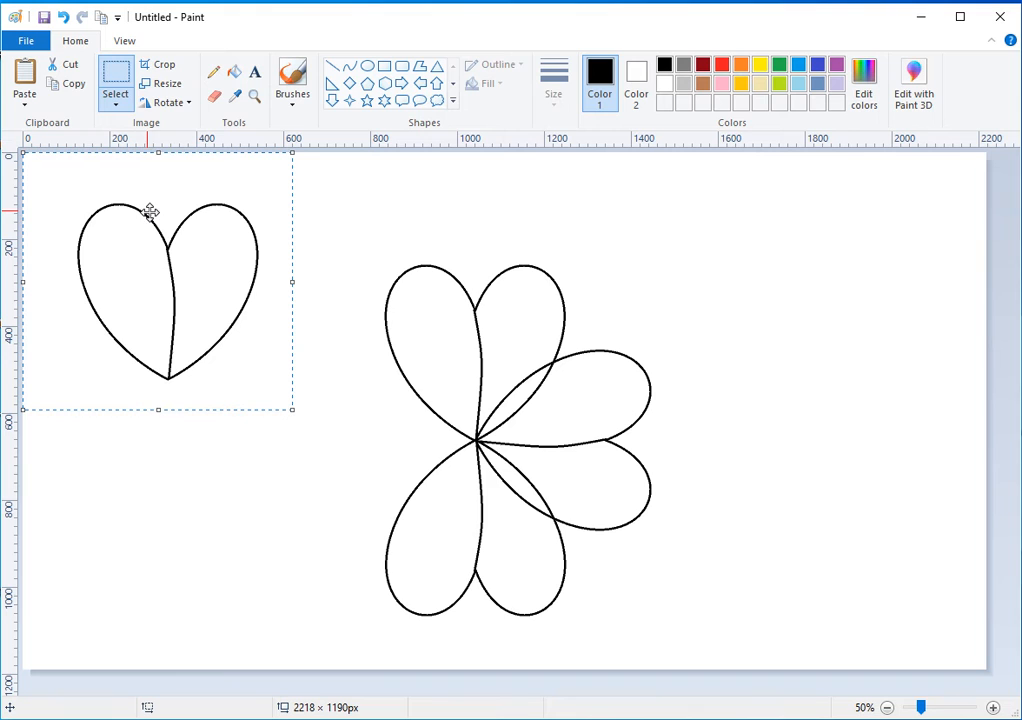
click(165, 103)
click(165, 123)
drag(176, 189, 201, 225)
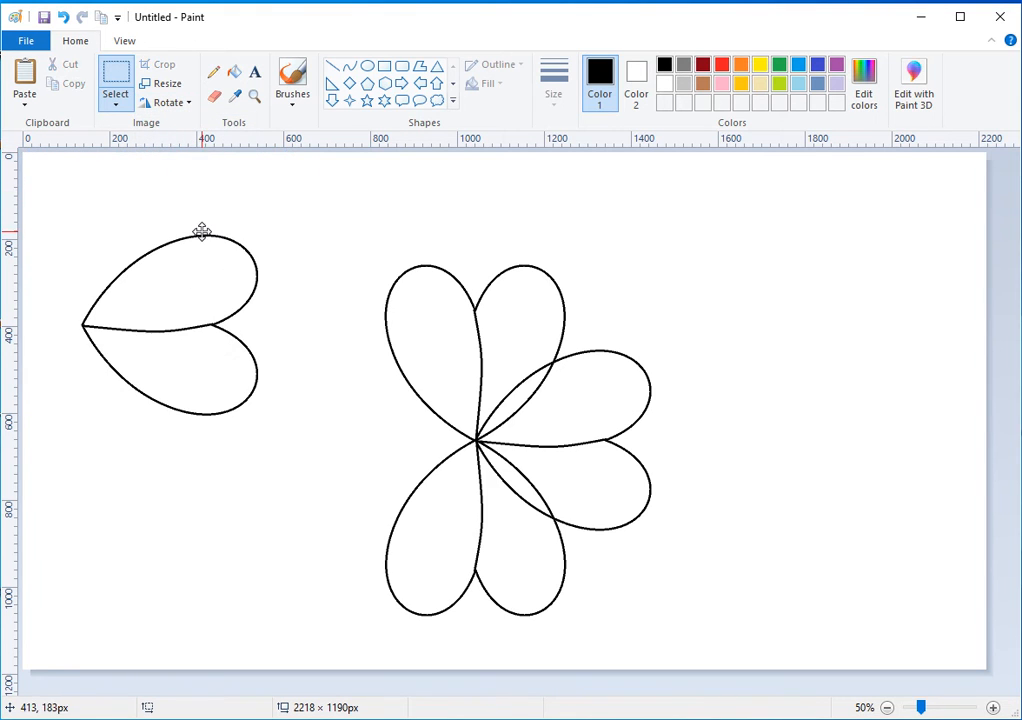
click(168, 102)
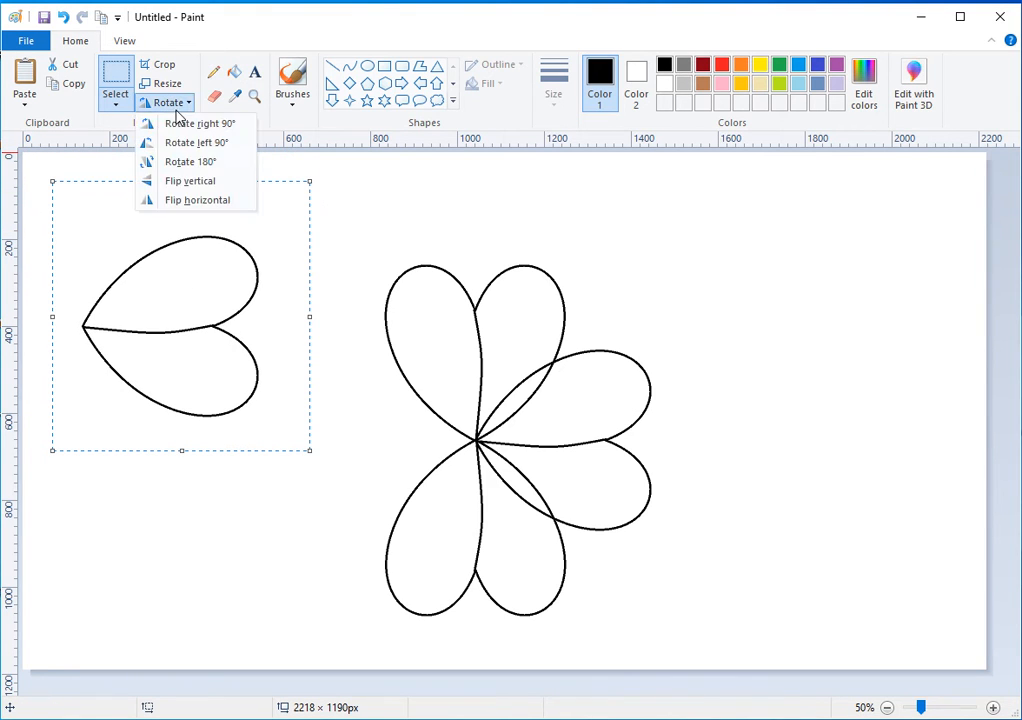
click(226, 201)
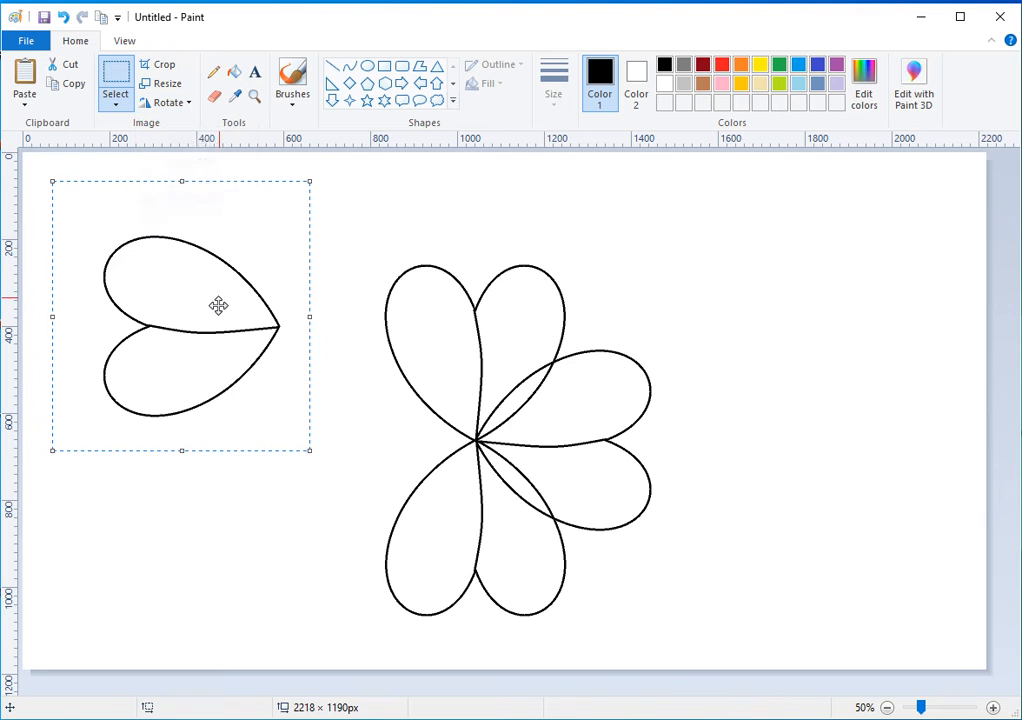
drag(219, 303, 413, 427)
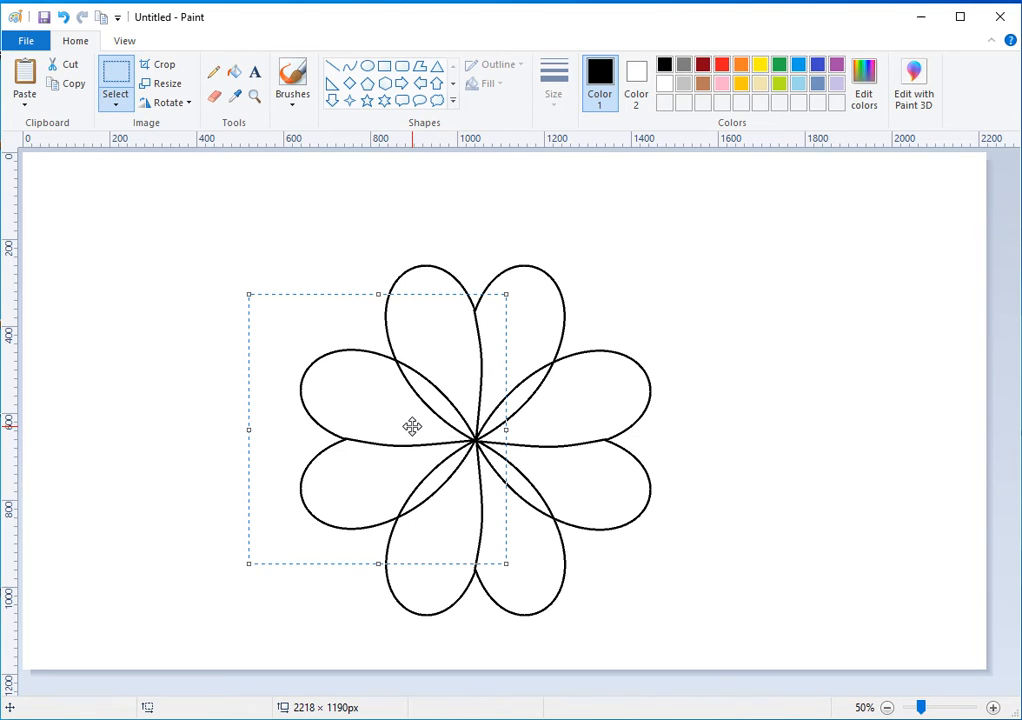
click(619, 286)
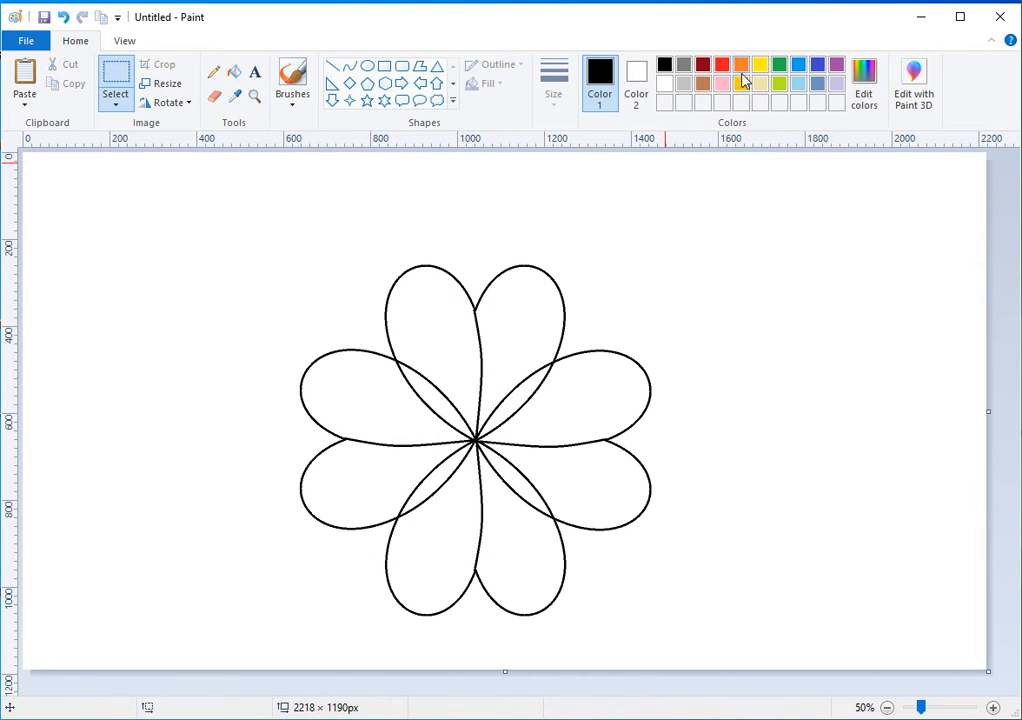
Fill the eight main petal areas of the flower with gold.
click(742, 85)
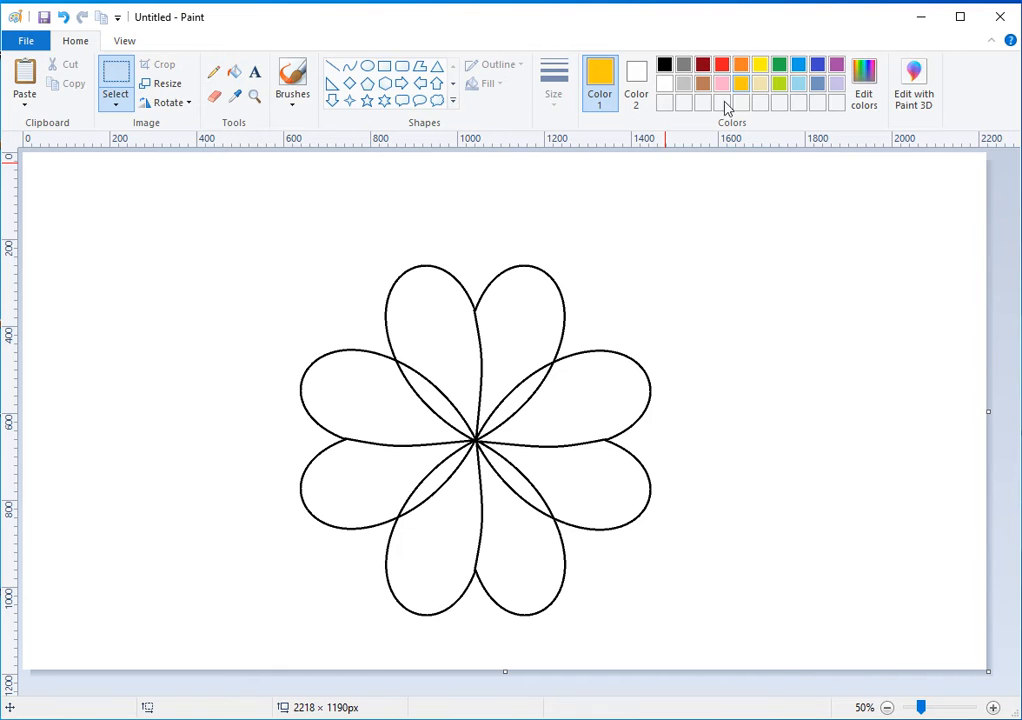
click(234, 71)
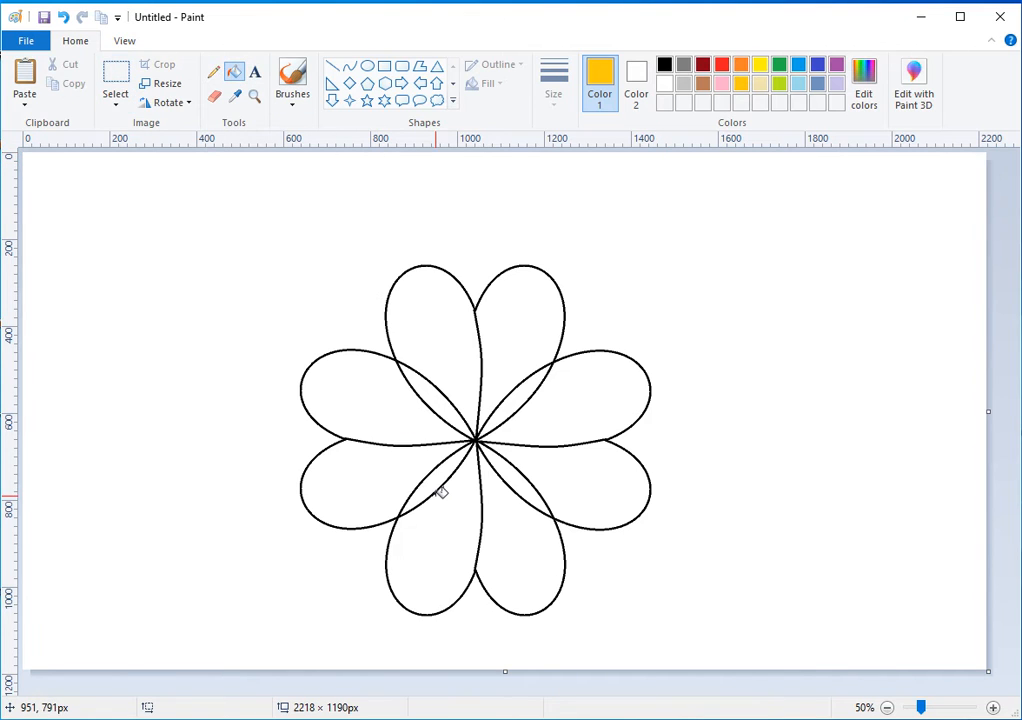
click(416, 437)
click(417, 470)
click(452, 513)
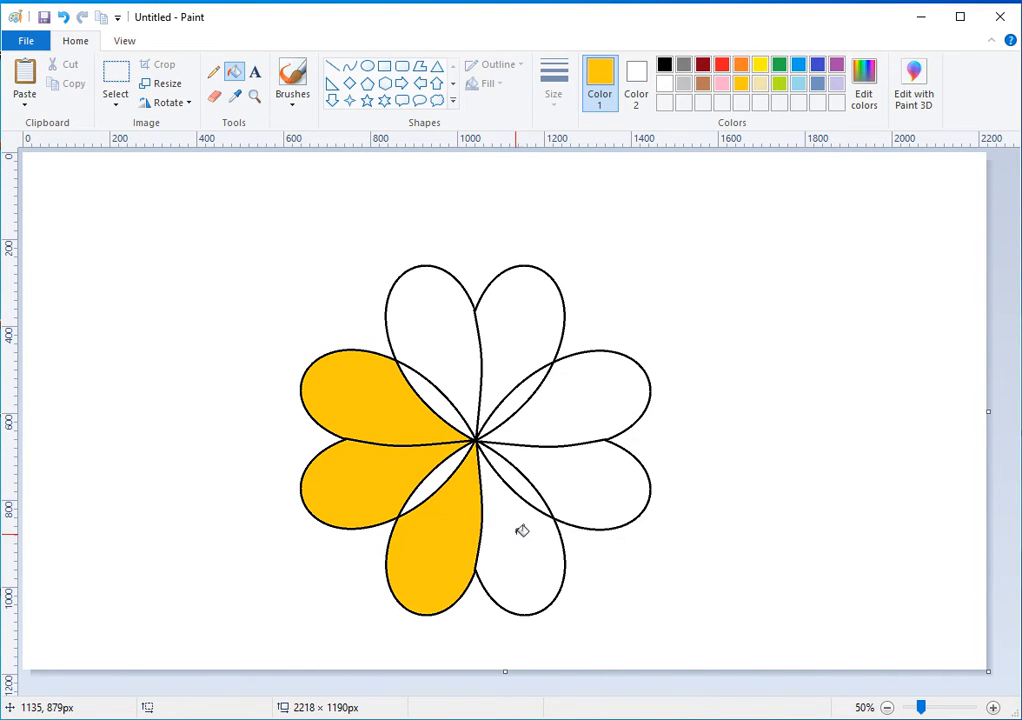
click(522, 530)
click(570, 493)
click(579, 410)
click(517, 339)
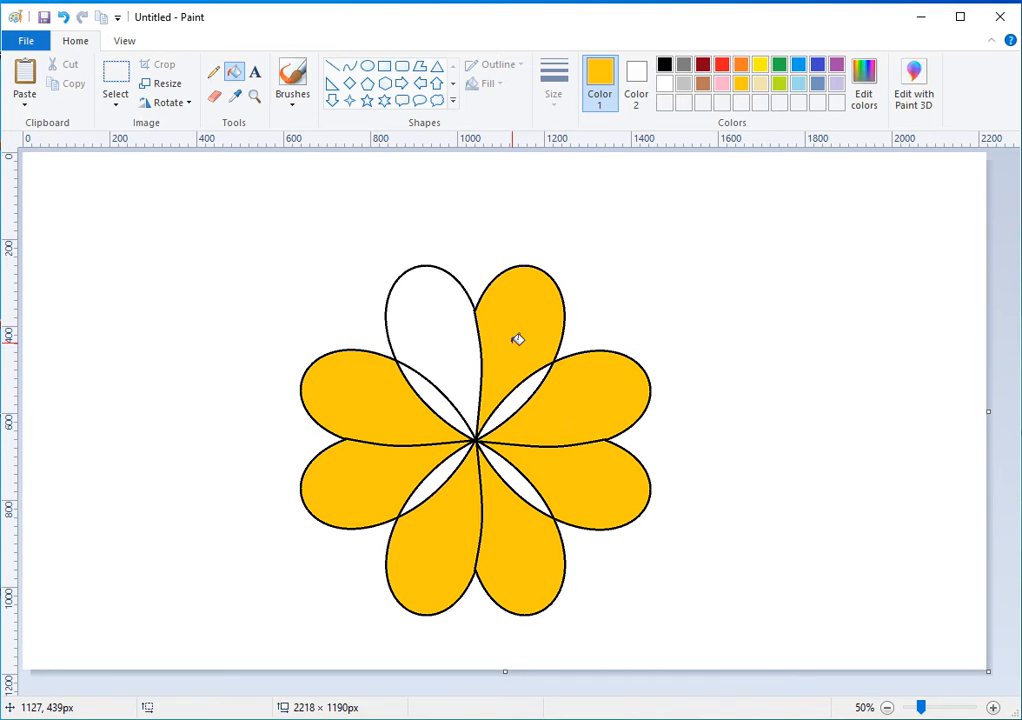
click(447, 315)
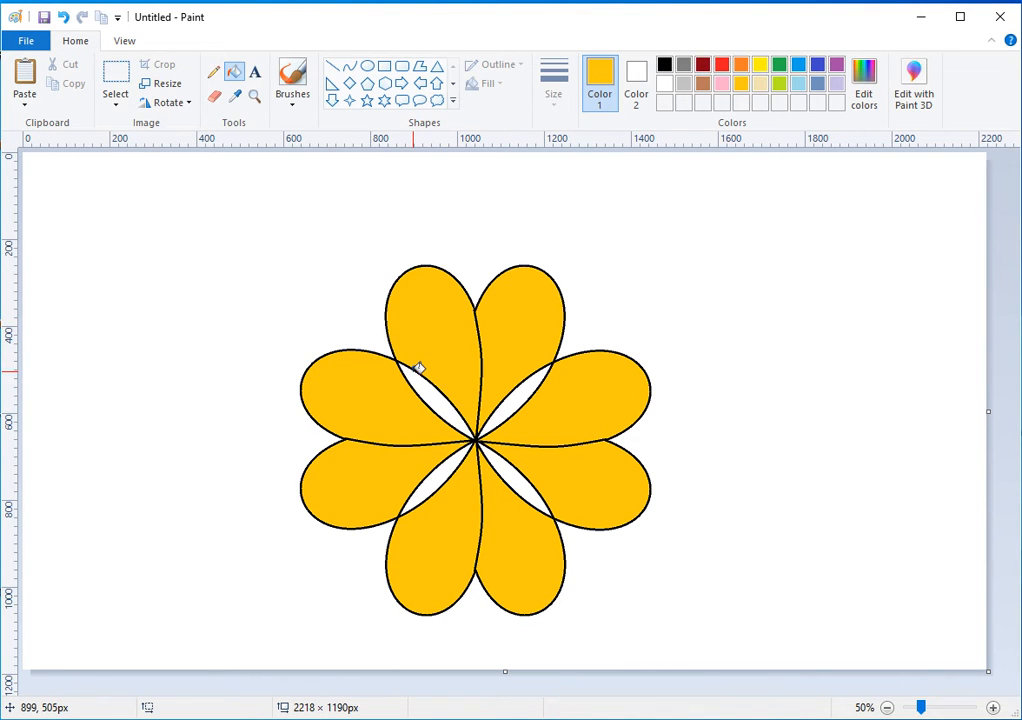
Fill the four narrow overlaps between the petals and the flower's black outlines with gold.
click(419, 369)
click(513, 402)
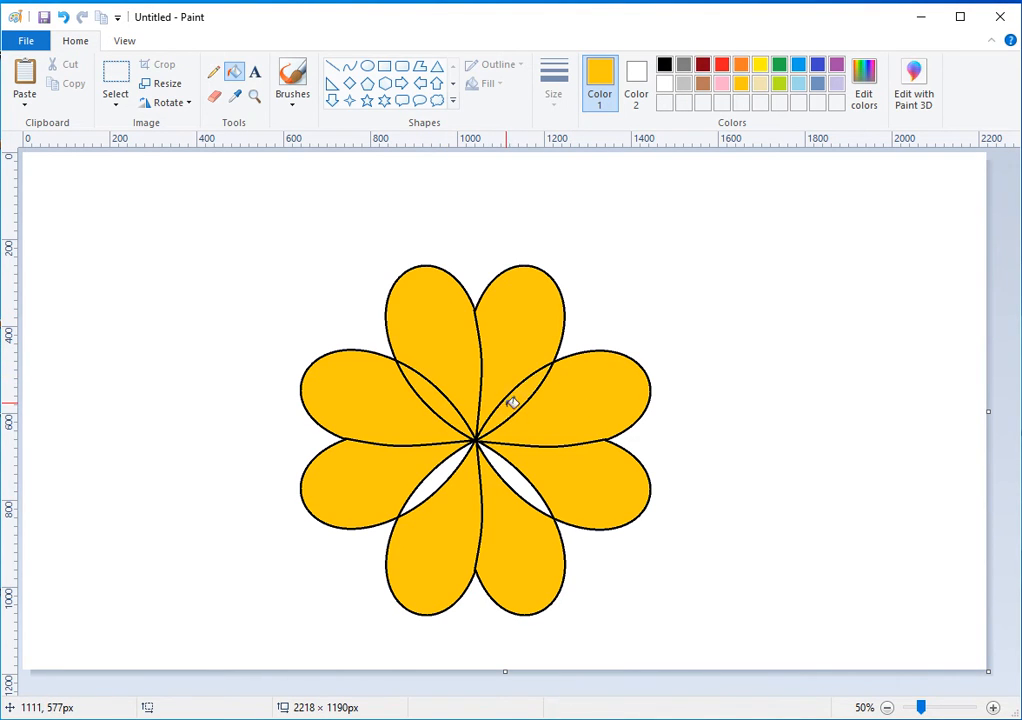
click(505, 468)
click(455, 458)
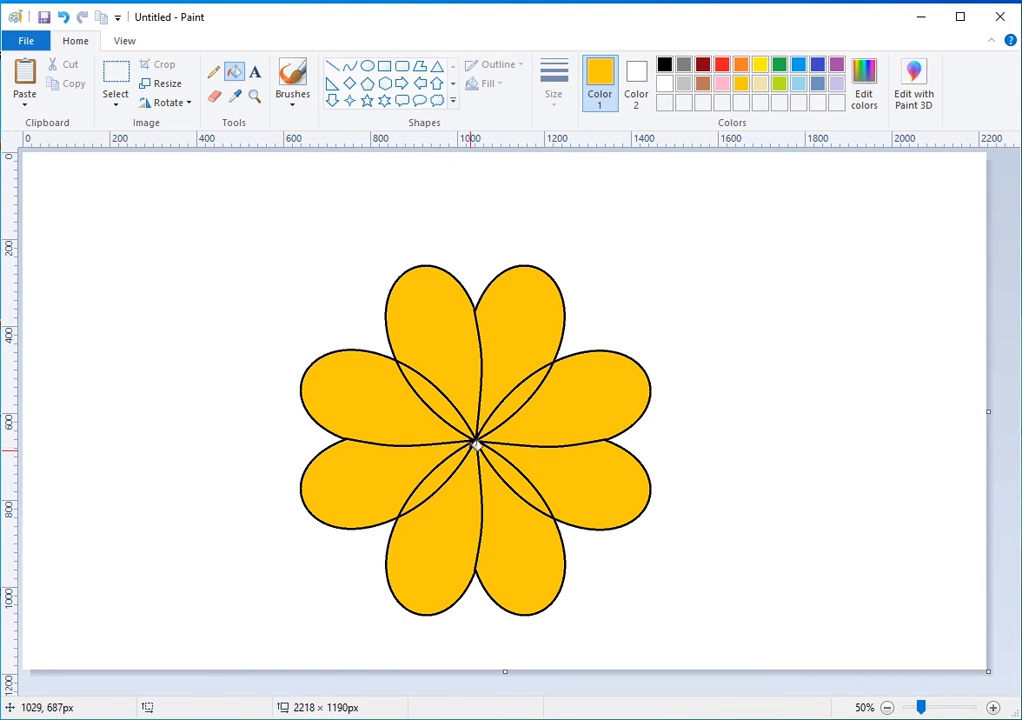
click(480, 438)
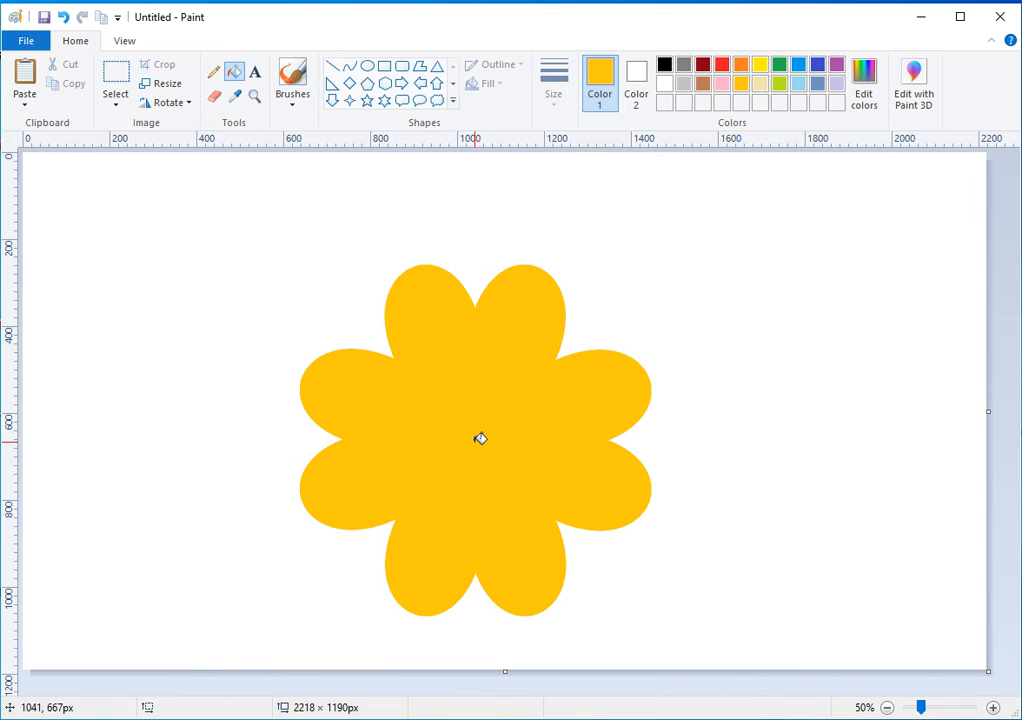
Draw a circle about 365 × 367 px in the empty area left of the flower, with an orange outline and orange fill.
click(367, 70)
drag(85, 252, 243, 411)
click(739, 64)
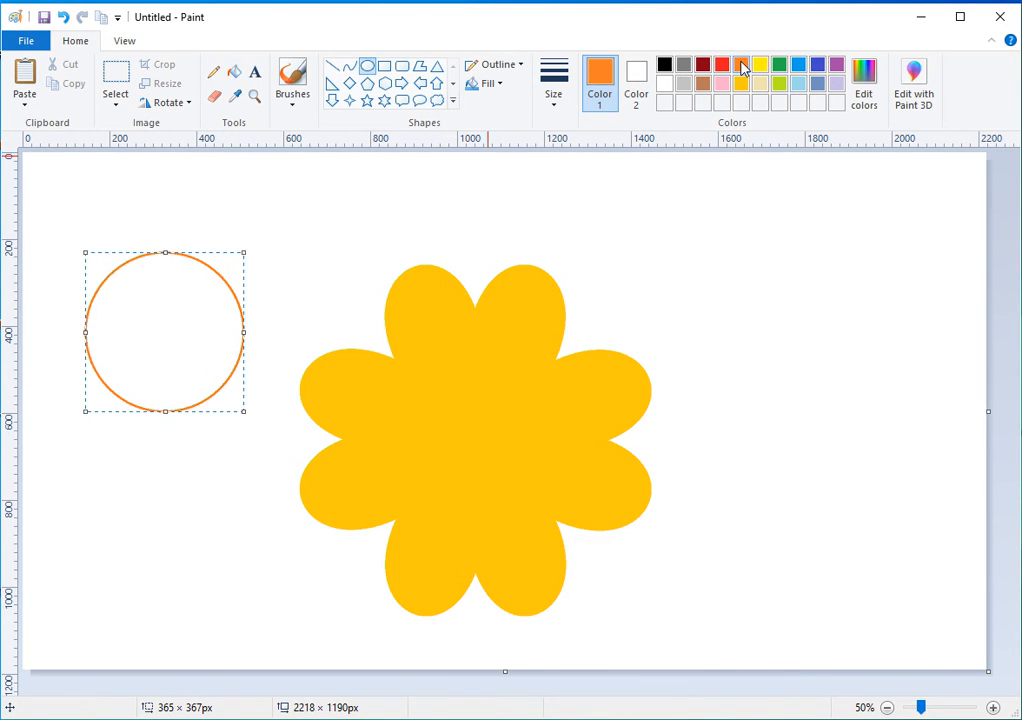
click(234, 71)
click(197, 321)
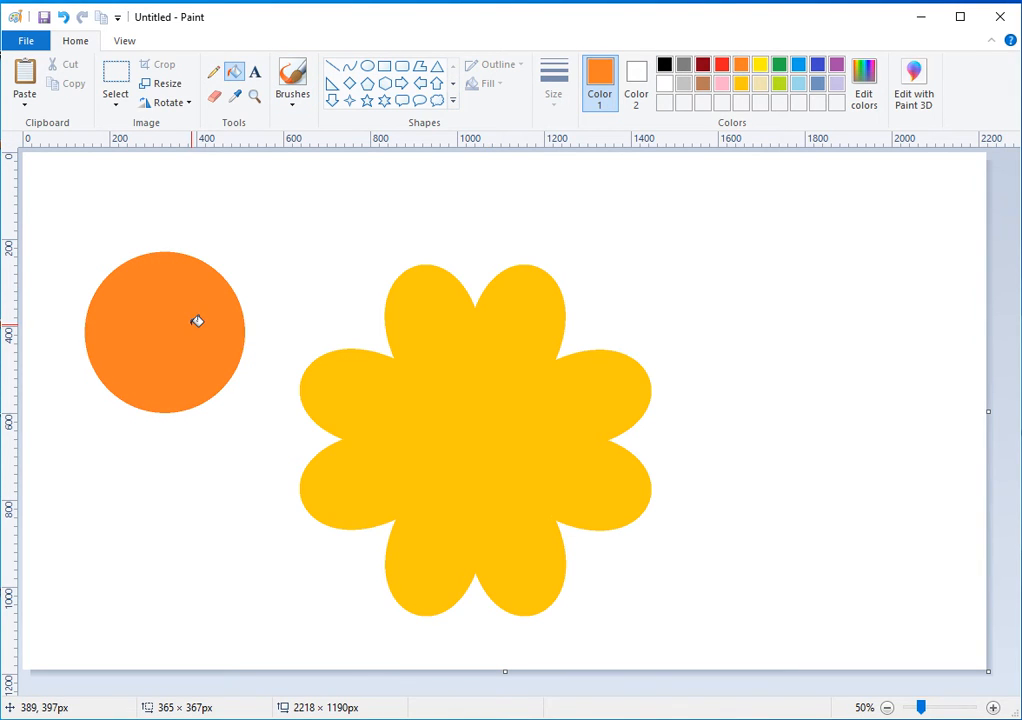
Select the orange circle and move it onto the middle of the flower, centered between the petals.
click(127, 72)
drag(57, 231, 270, 455)
drag(199, 342, 509, 442)
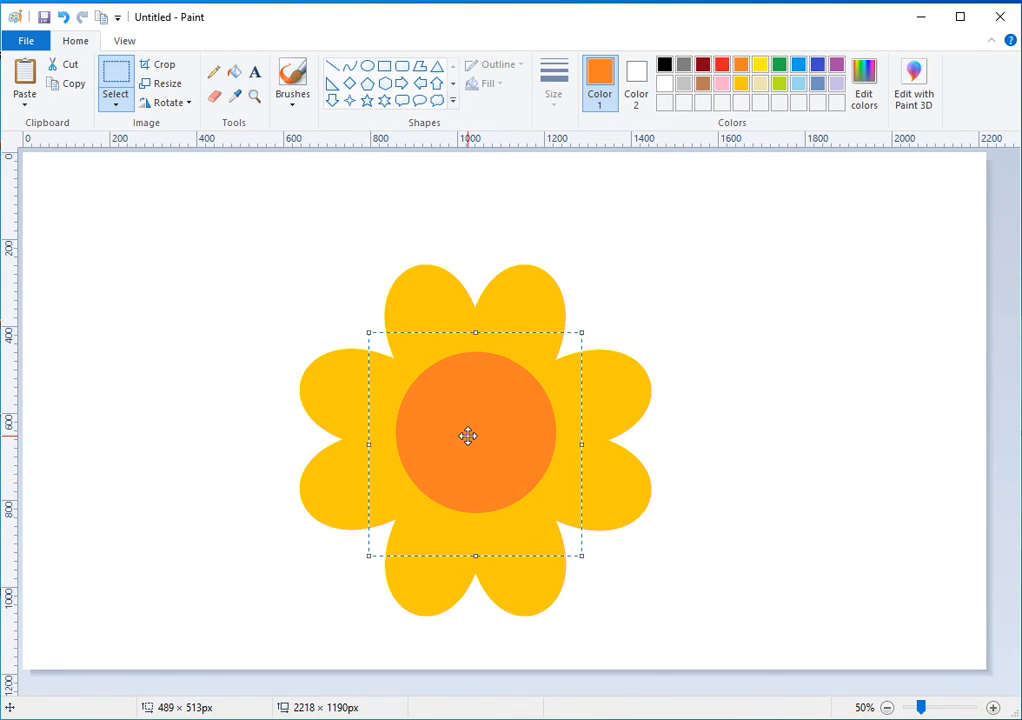
drag(468, 433, 472, 438)
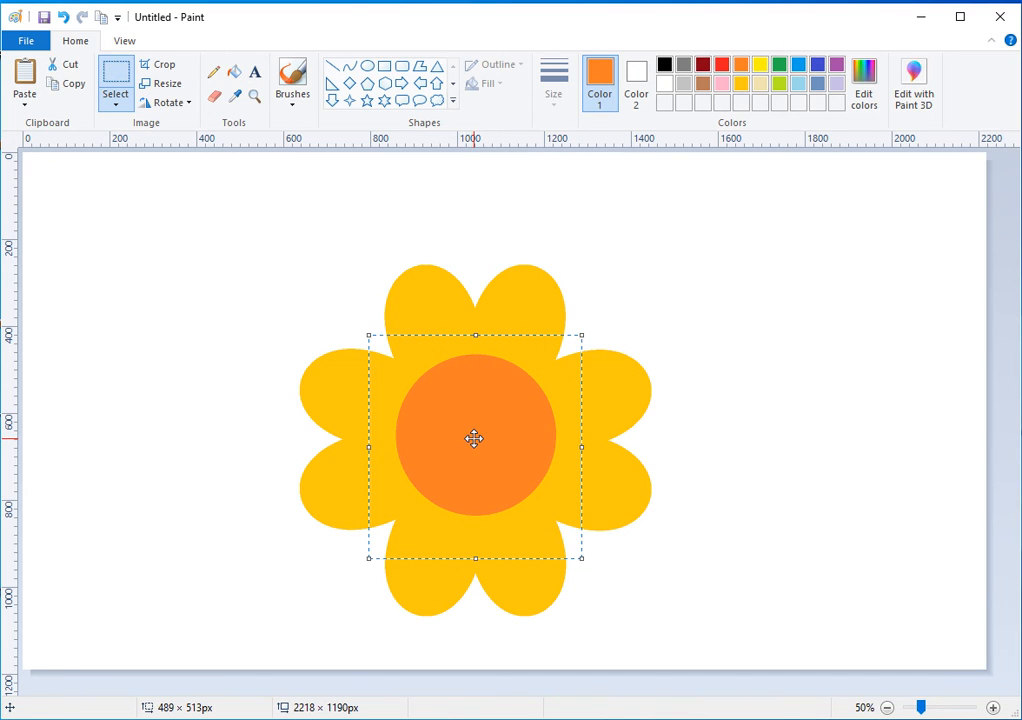
Select the whole picture and move it so the flower sits in the canvas's upper-left area.
click(481, 210)
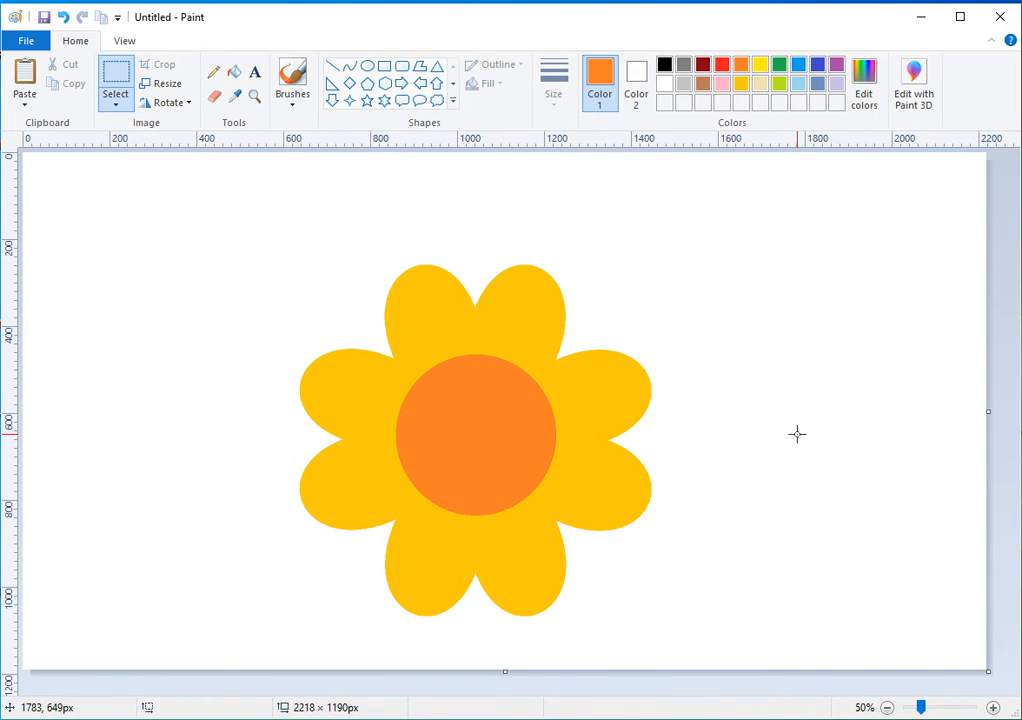
key(ctrl+a)
drag(559, 421, 306, 334)
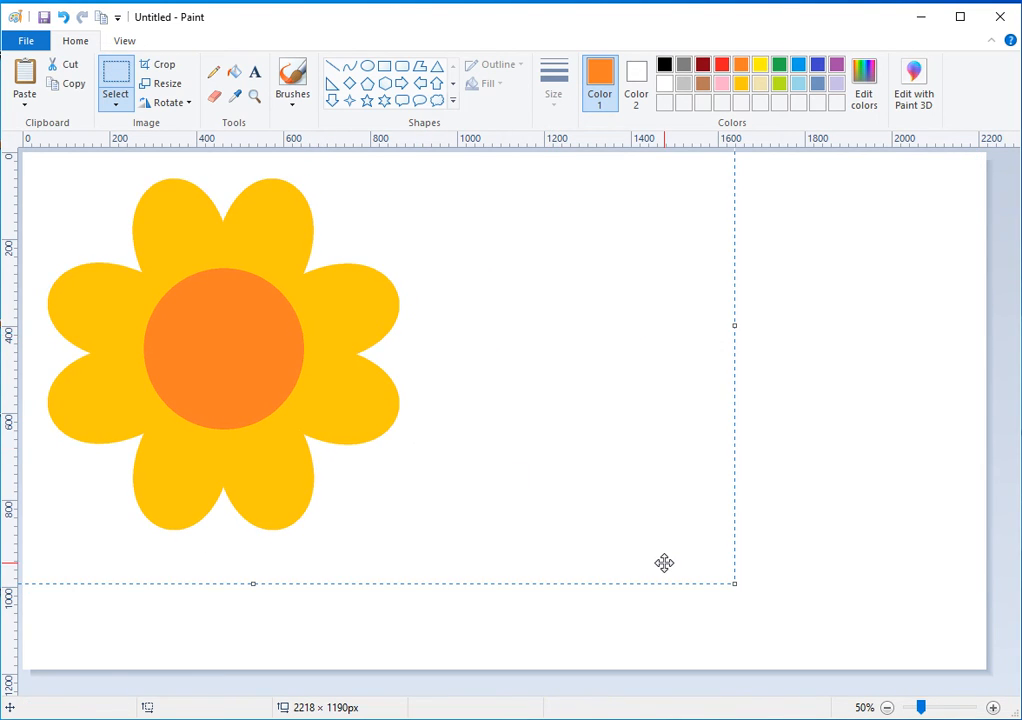
click(780, 522)
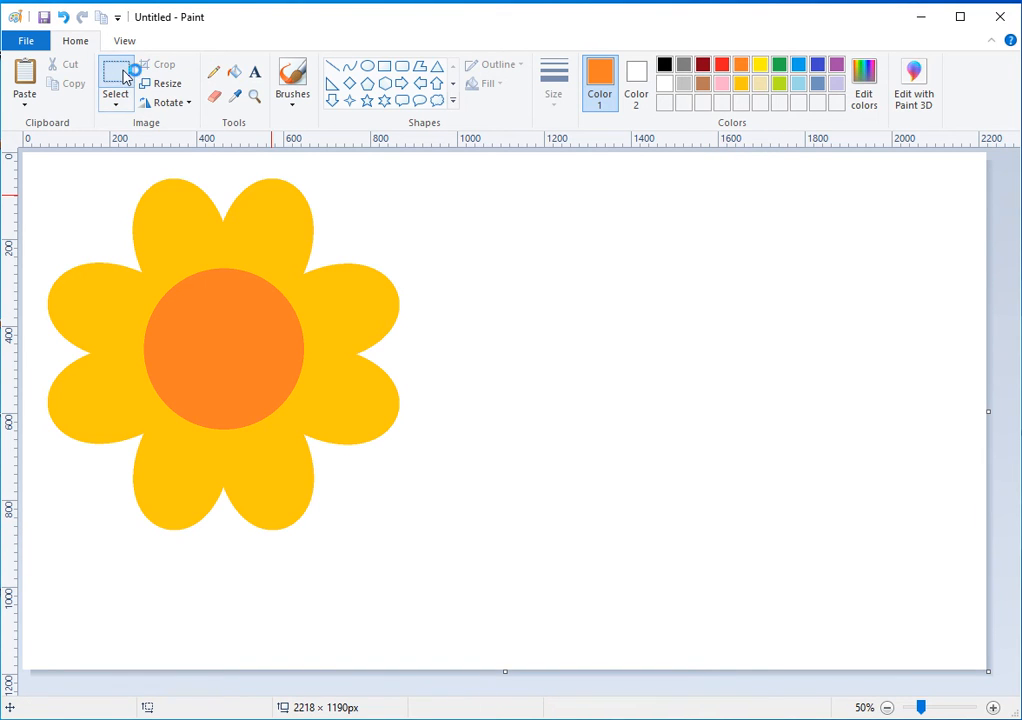
Try to shrink a selection around the flower to about 764 × 674 px.
click(122, 73)
drag(434, 541, 30, 140)
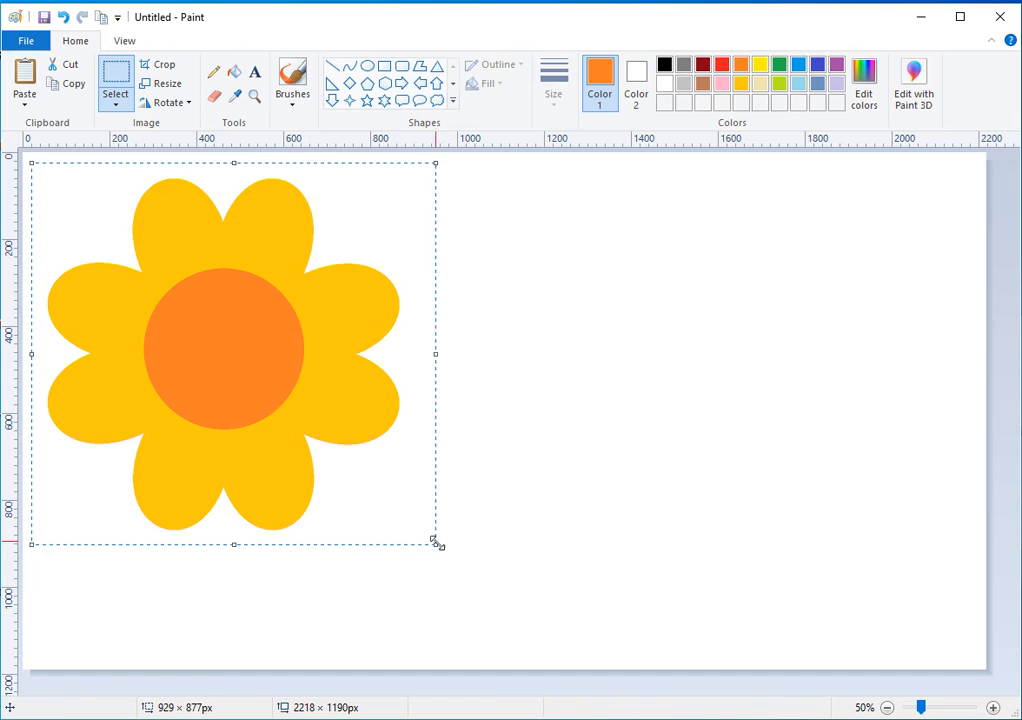
drag(437, 543, 362, 455)
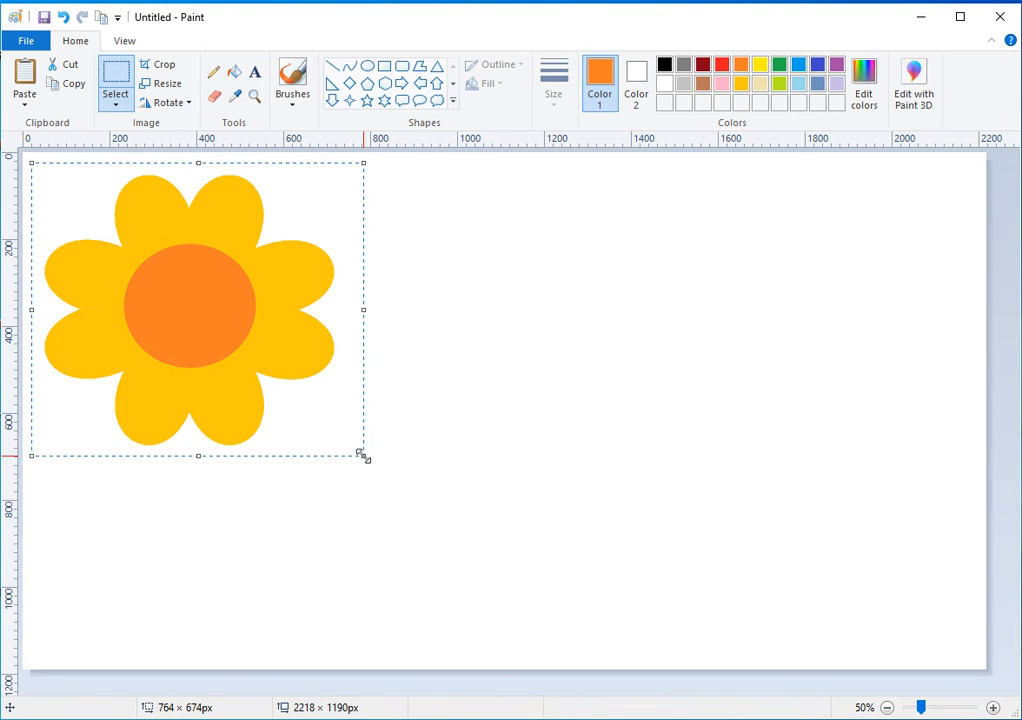
key(ctrl+z)
key(ctrl+a)
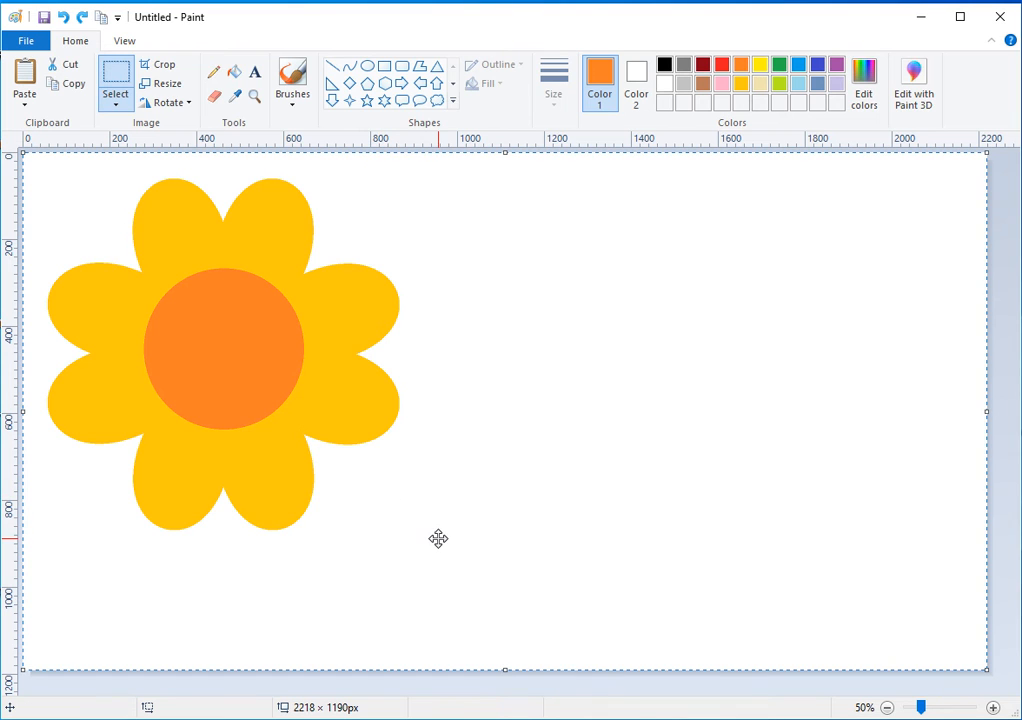
Select the flower, shrink the selection to about 532 × 560 px and move it to the upper middle of the canvas.
click(116, 75)
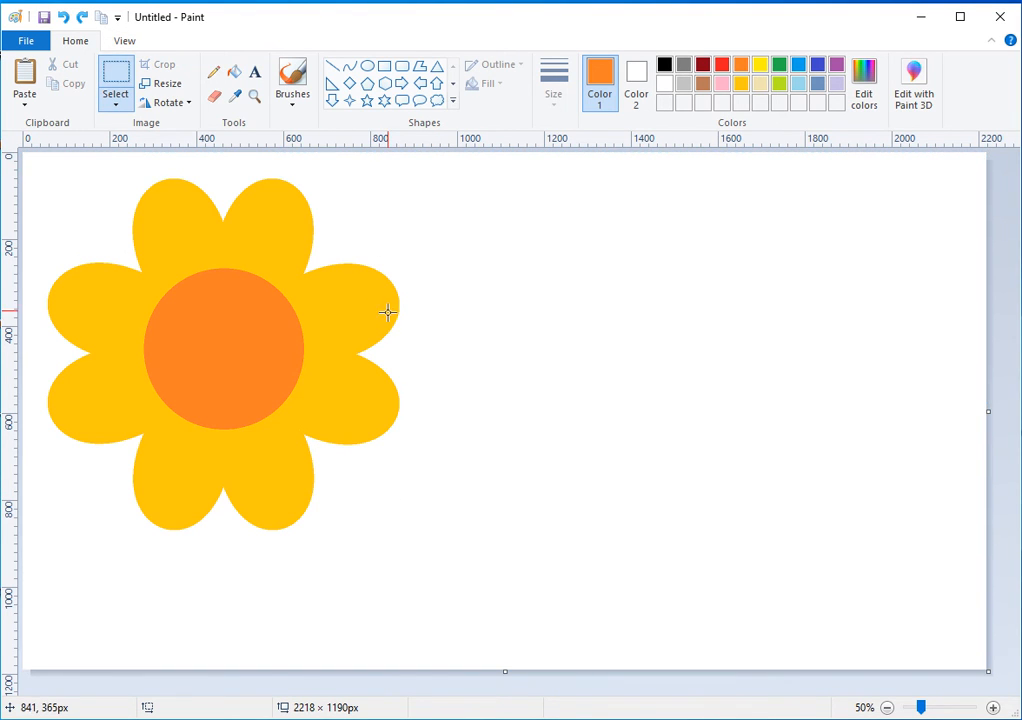
drag(431, 554, 39, 164)
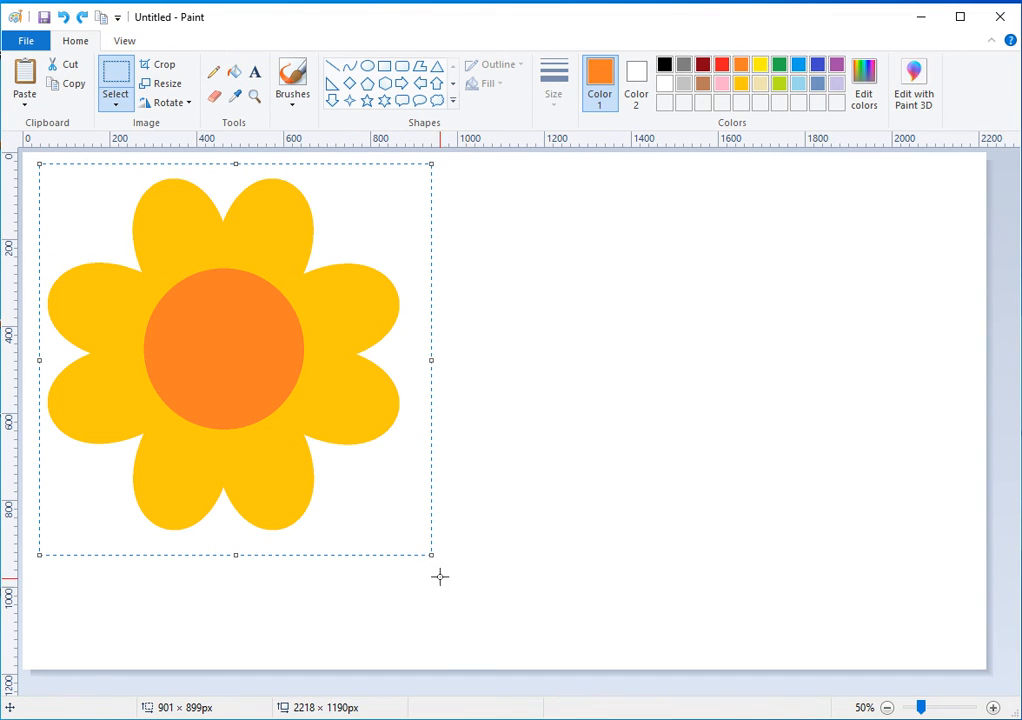
drag(431, 555, 269, 405)
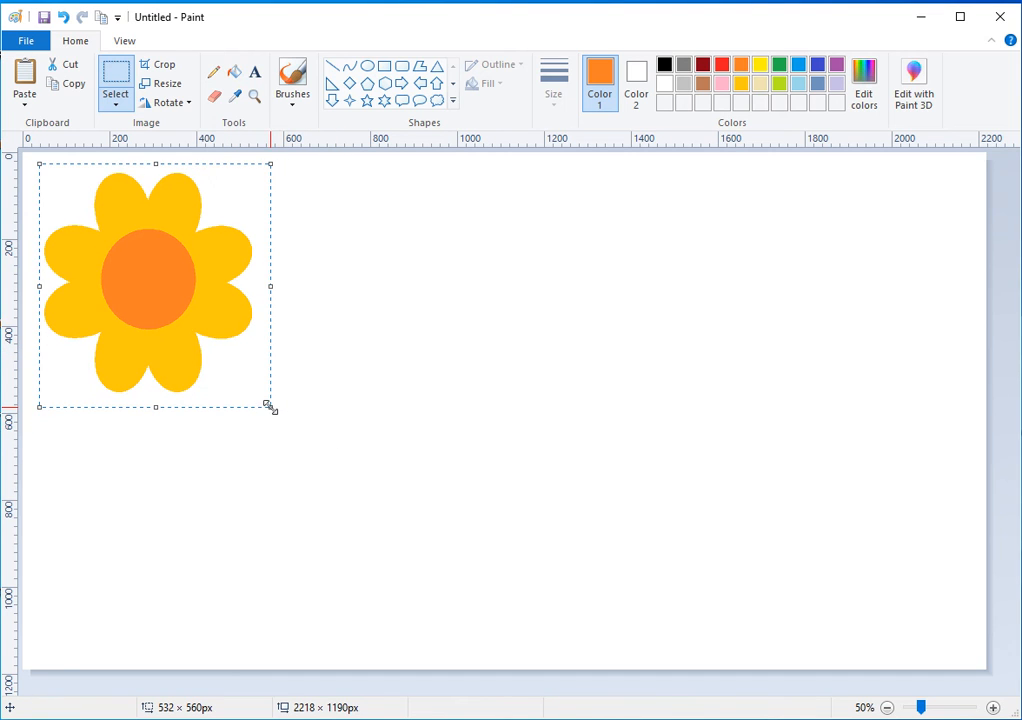
drag(201, 291, 585, 360)
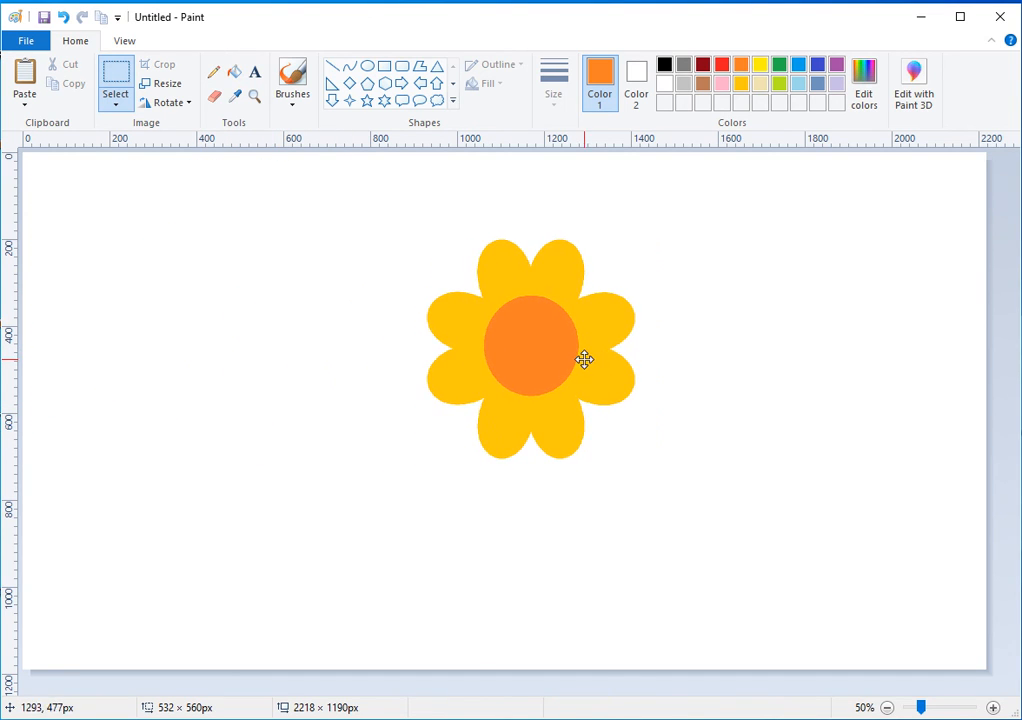
click(366, 291)
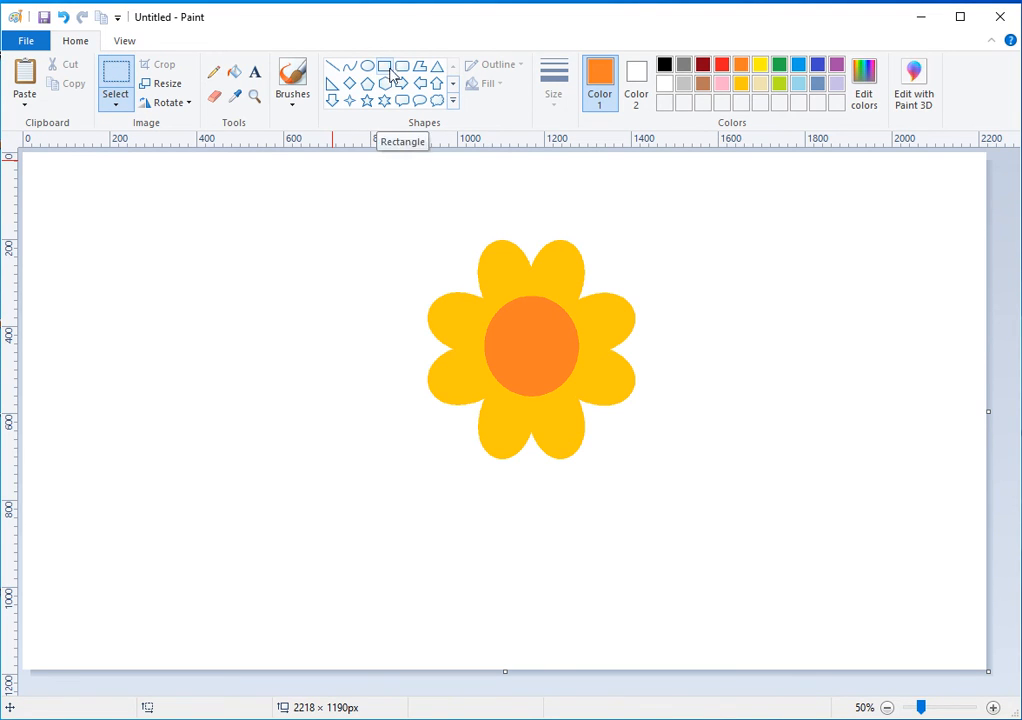
Draw an orange curve about 41 × 723 px, bowed slightly left, from left of the flower down to the canvas's lower edge.
click(453, 100)
click(352, 67)
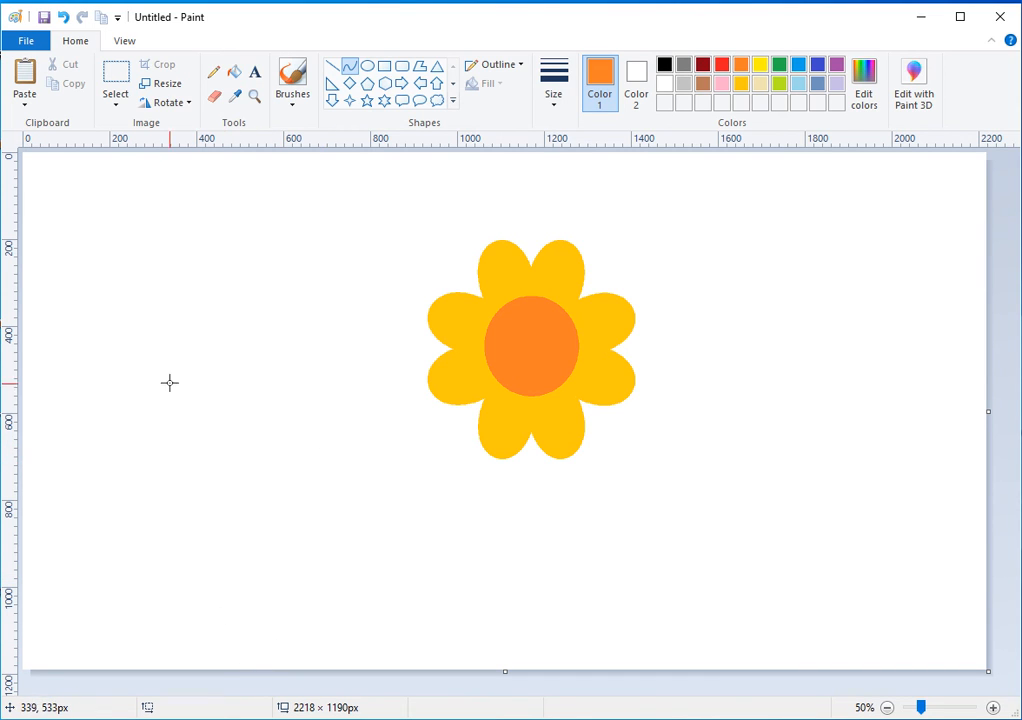
drag(168, 353, 168, 649)
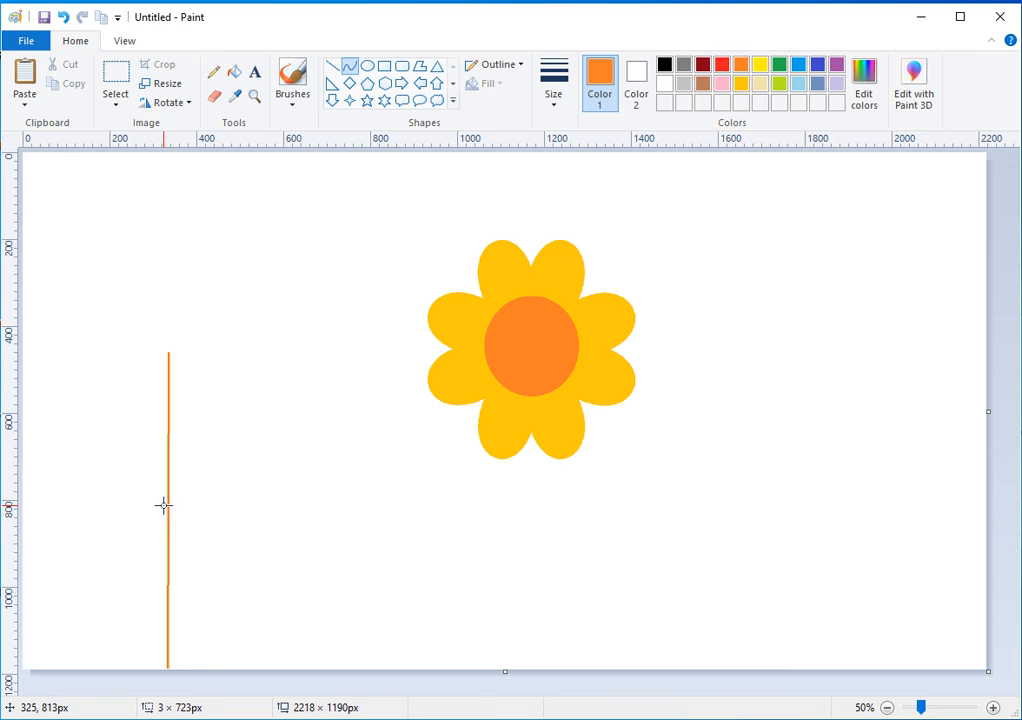
drag(168, 508, 151, 506)
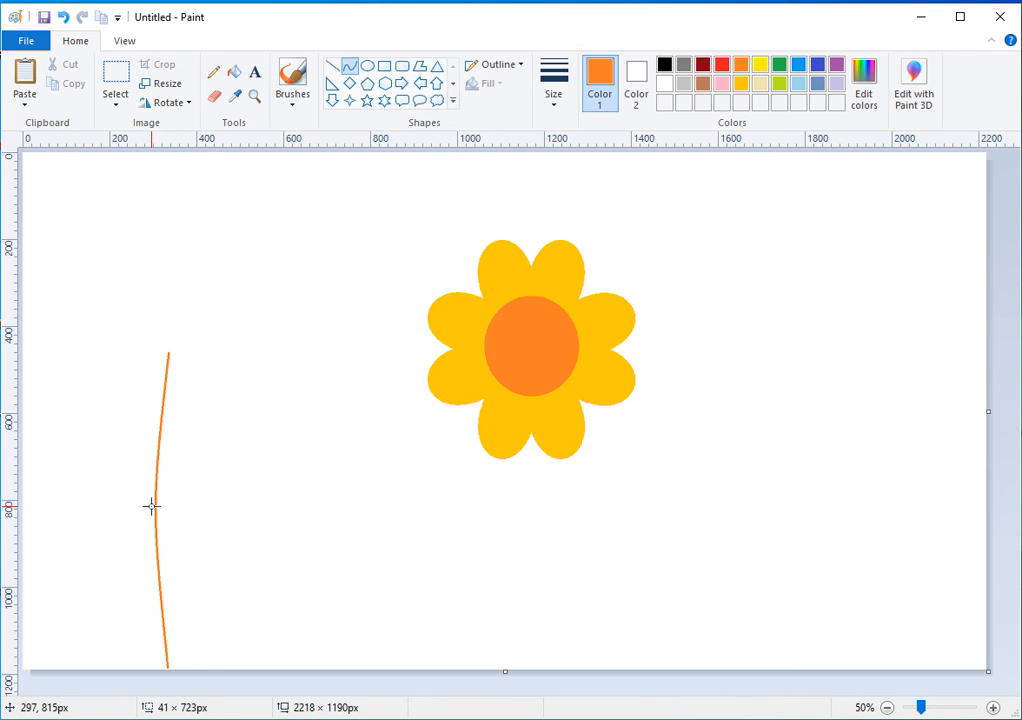
click(151, 506)
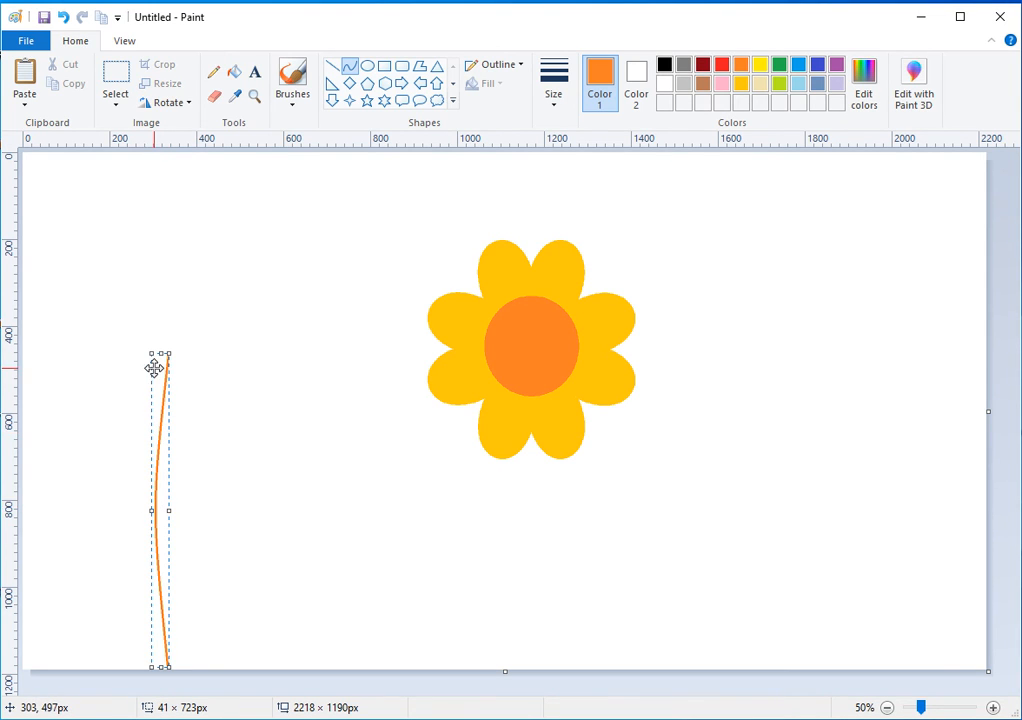
Duplicate the orange curve and place the copy parallel to the original, just to its right, as the stem's second edge.
click(115, 72)
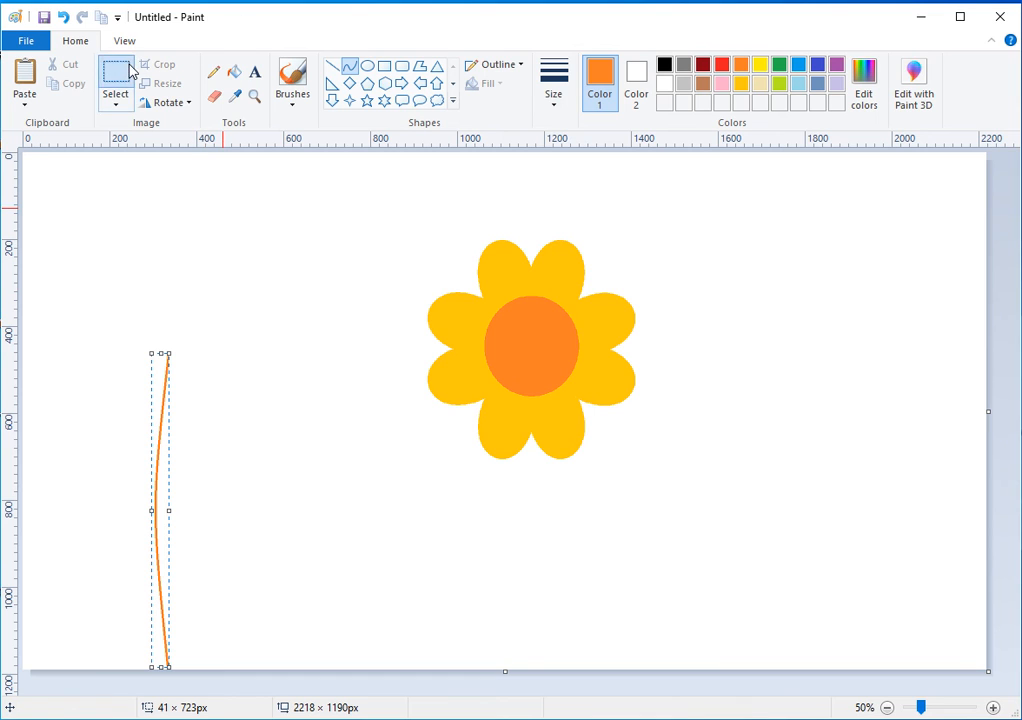
drag(217, 322, 185, 394)
drag(143, 693, 143, 690)
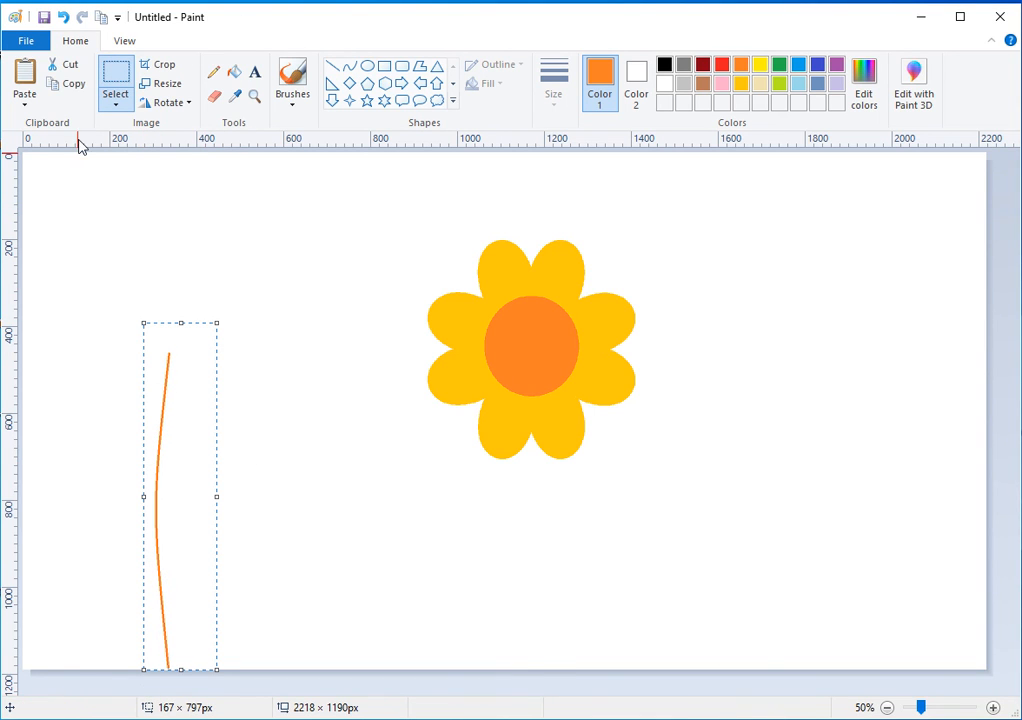
click(66, 85)
click(24, 72)
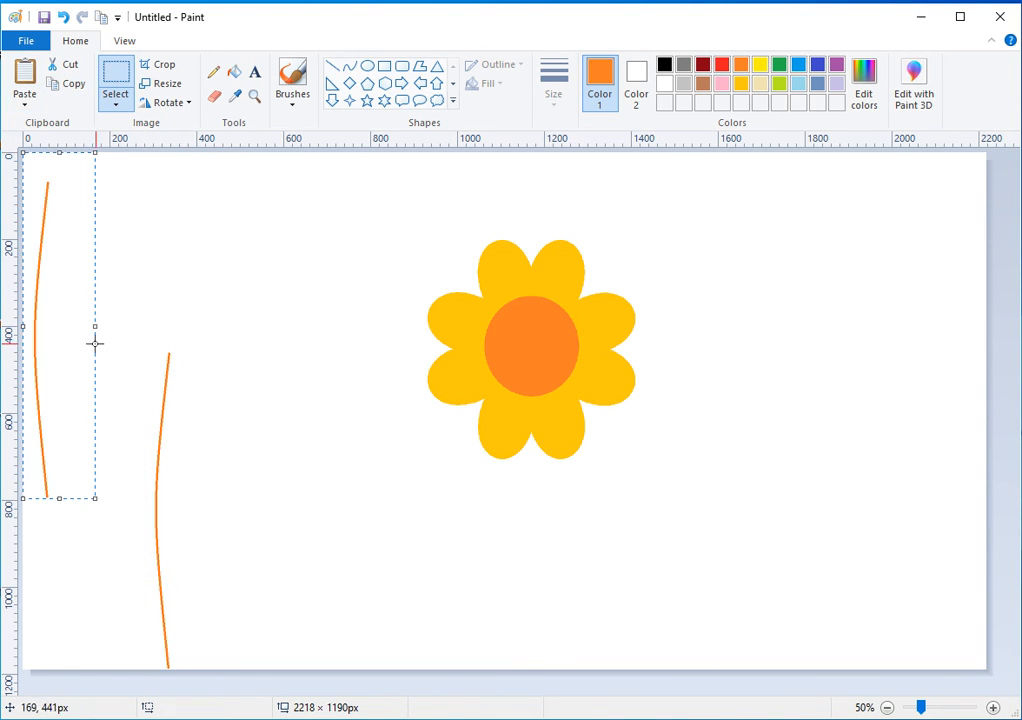
drag(95, 343, 202, 512)
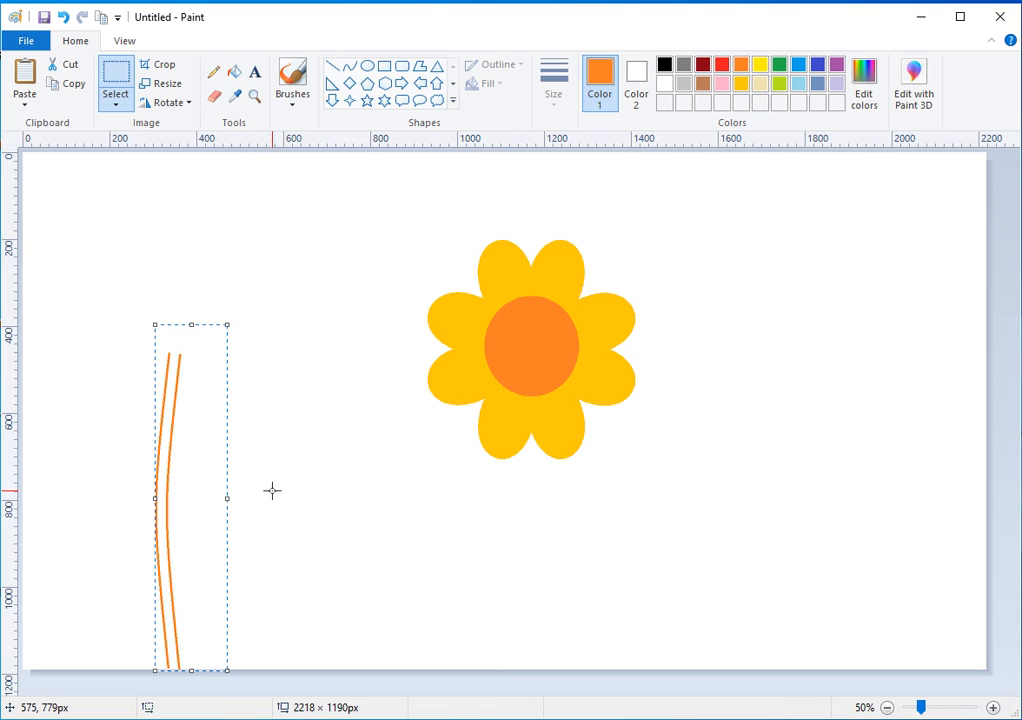
Close the upper and lower ends of the stem outline with short orange lines about 25 px long.
click(254, 96)
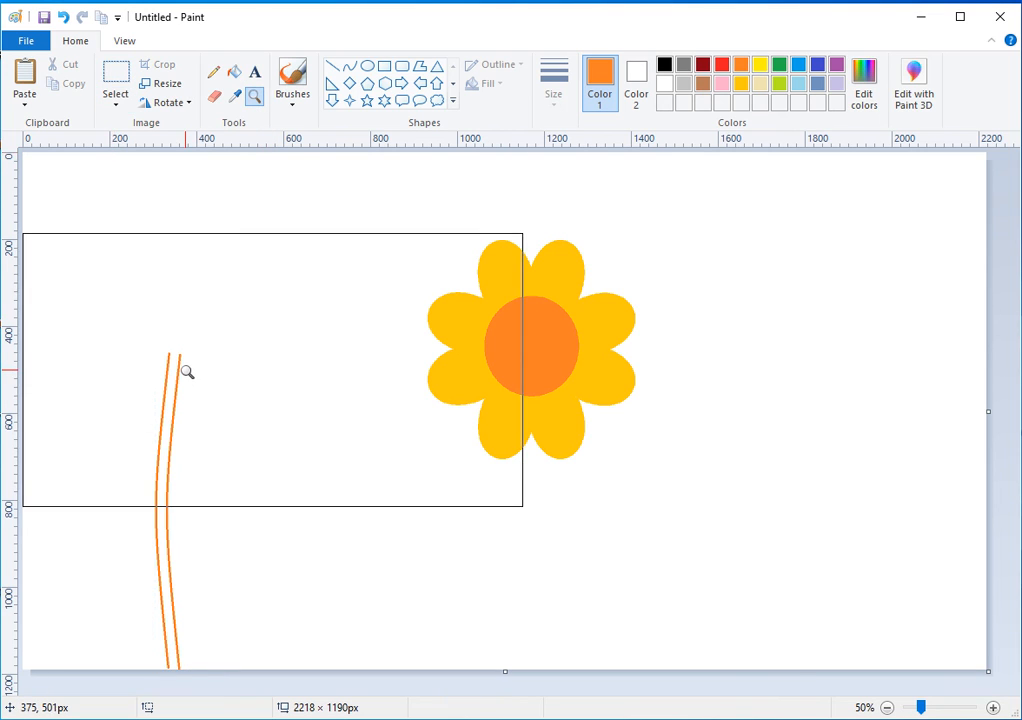
click(186, 371)
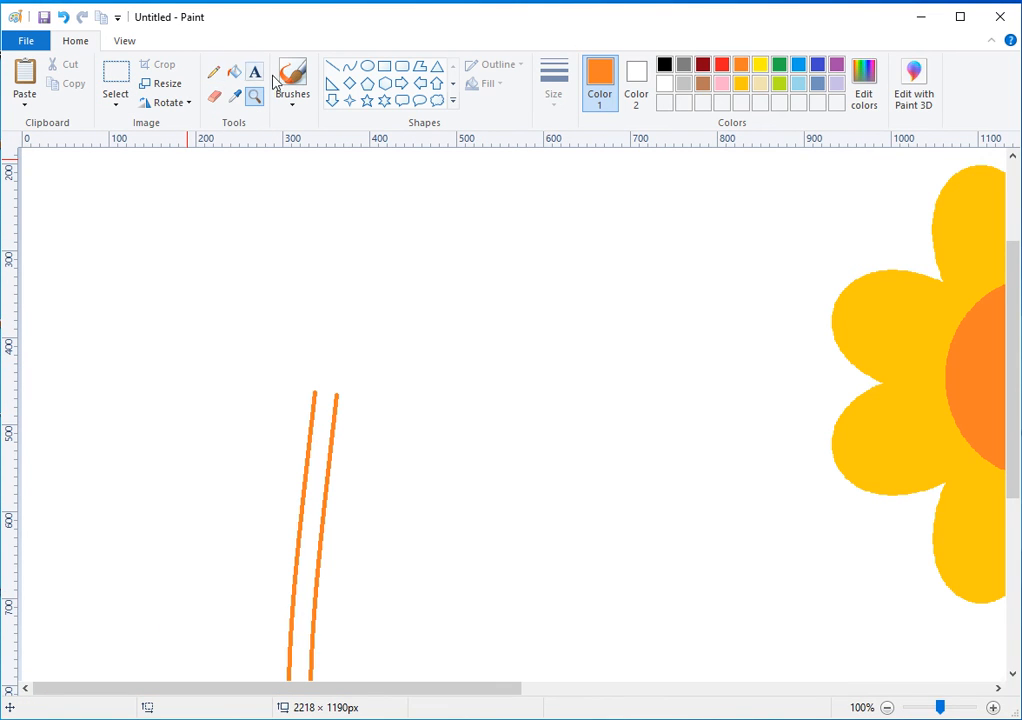
click(333, 66)
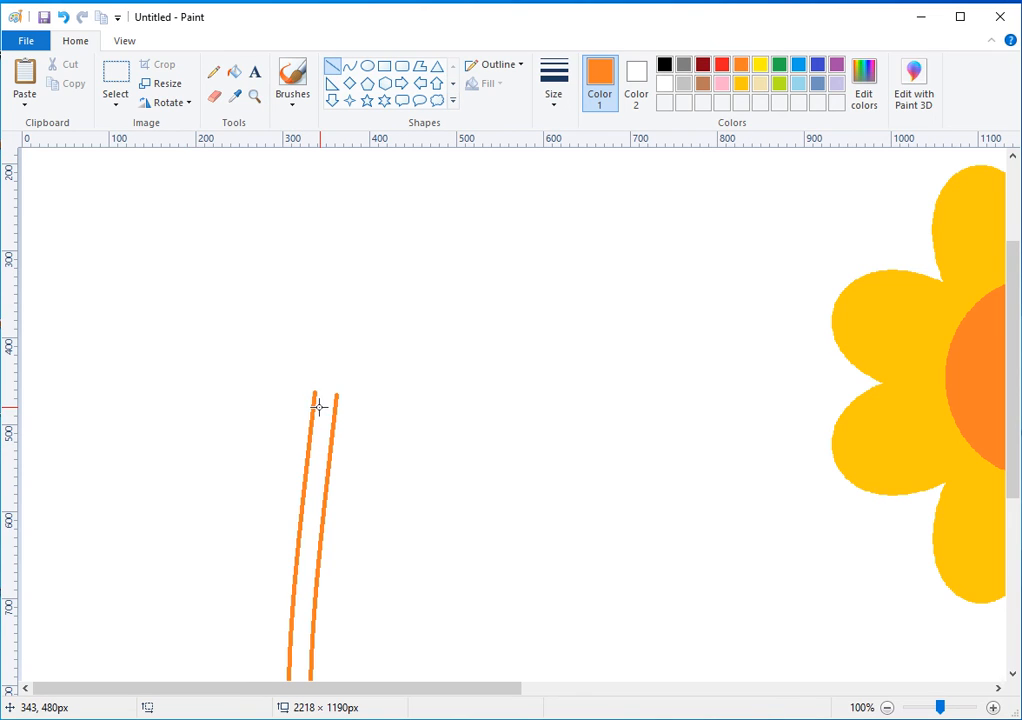
drag(315, 390, 336, 395)
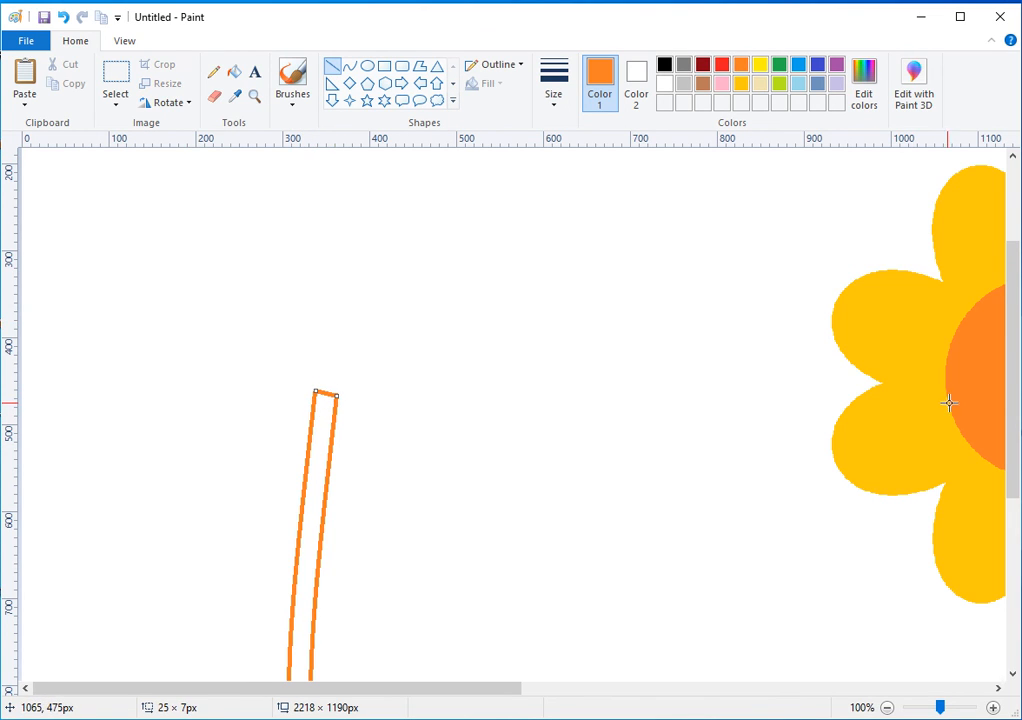
drag(1015, 399, 1015, 567)
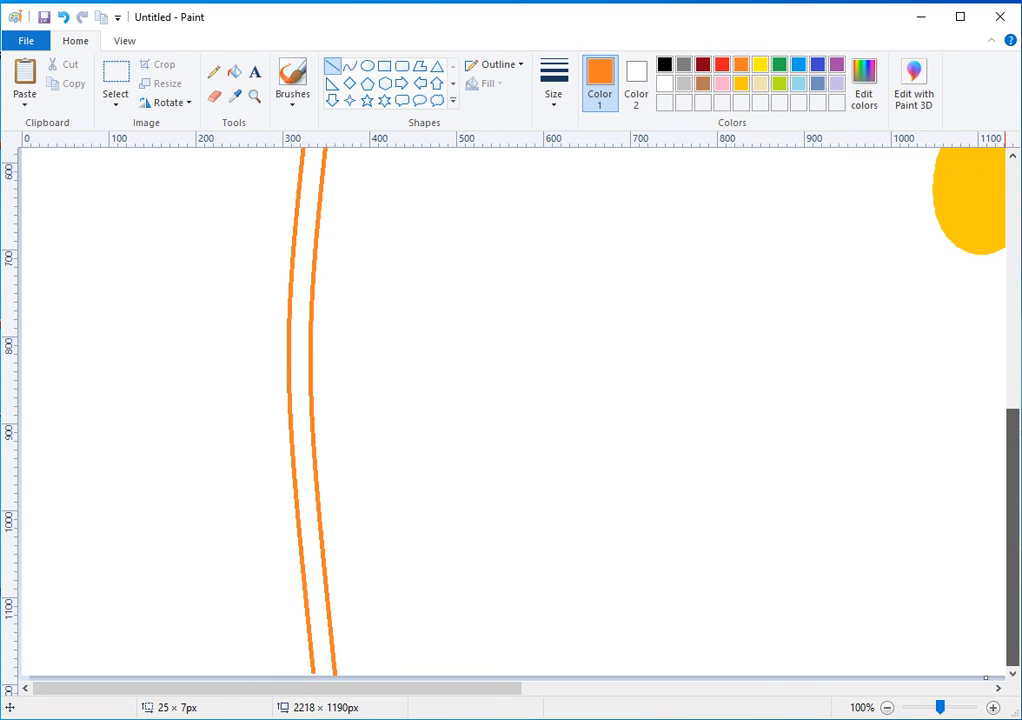
drag(335, 671, 314, 672)
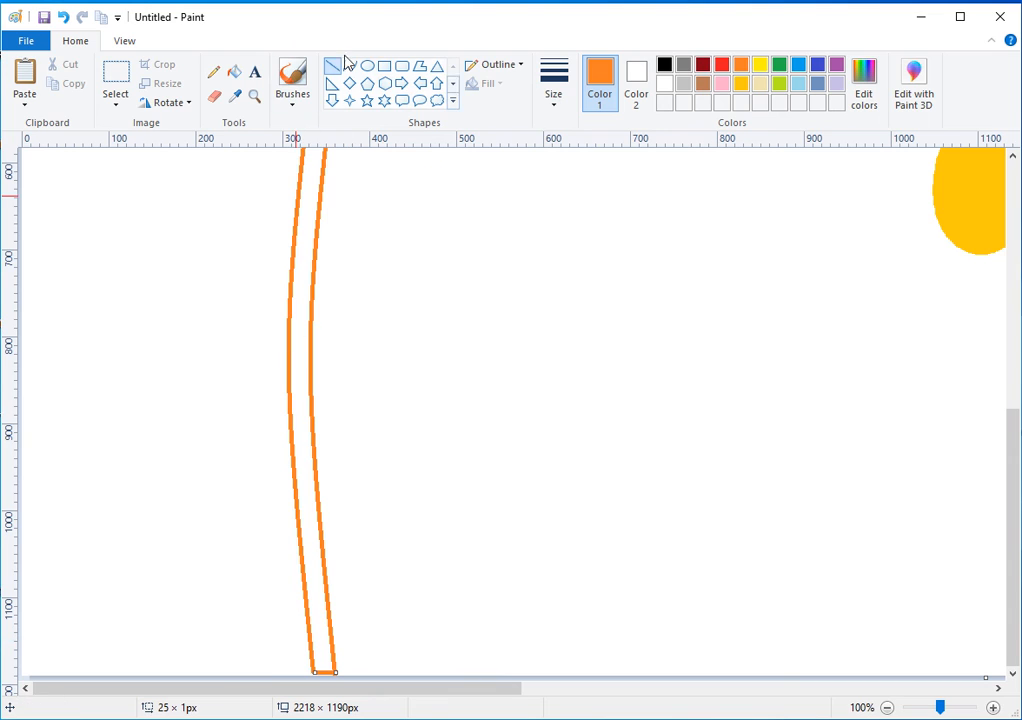
Fill the closed stem outline with orange and recolor the entire stem brown.
click(236, 72)
click(313, 188)
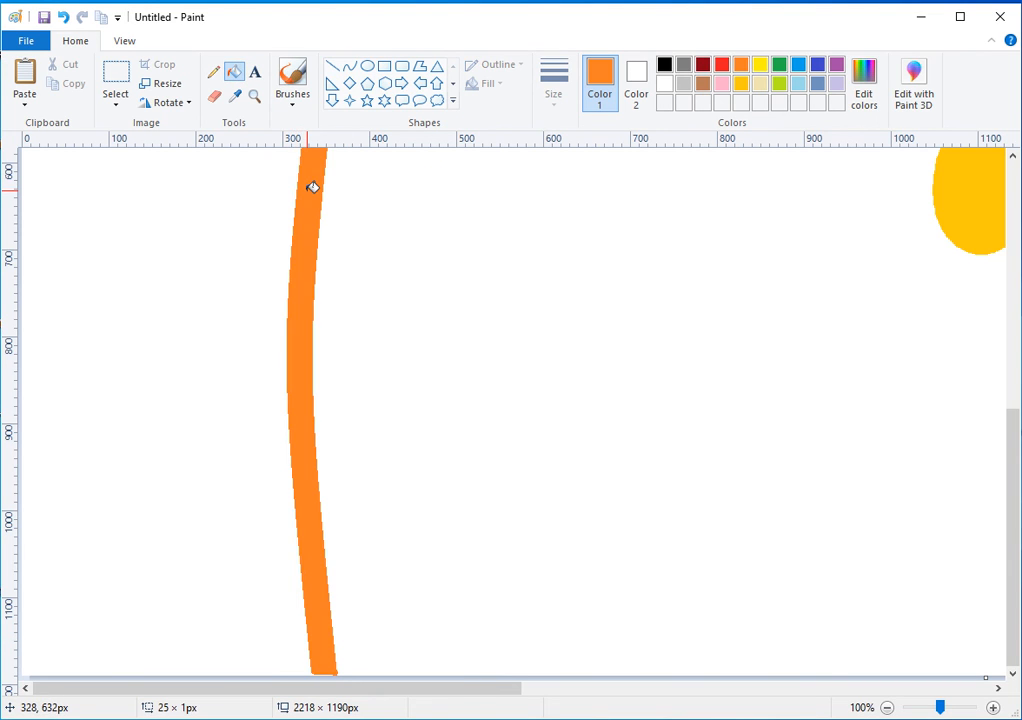
click(887, 707)
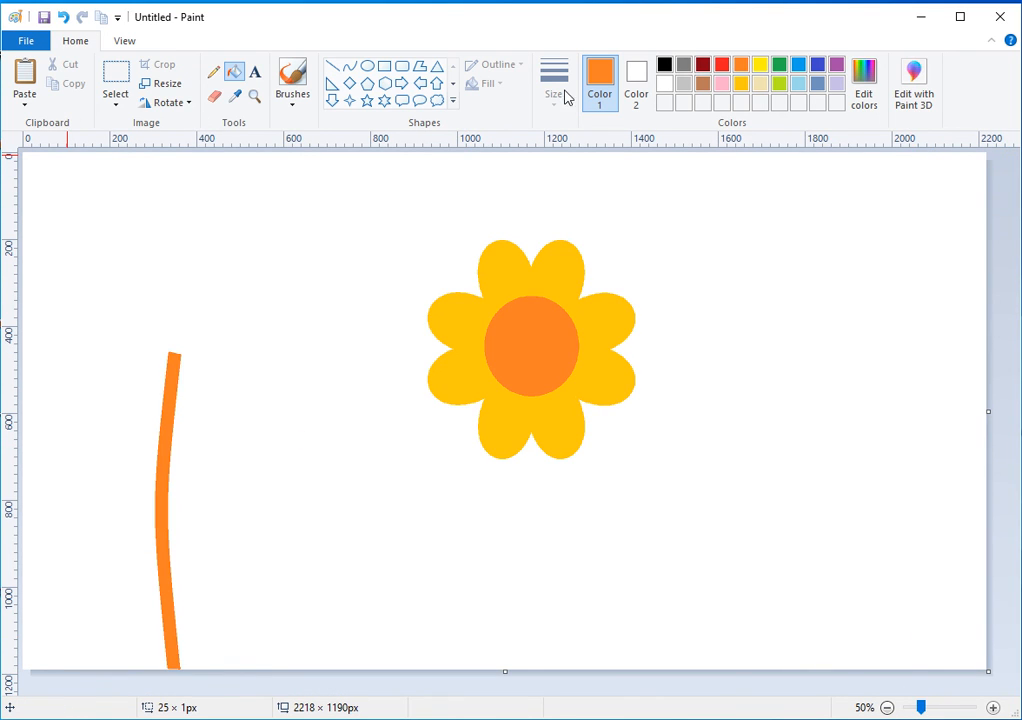
click(705, 83)
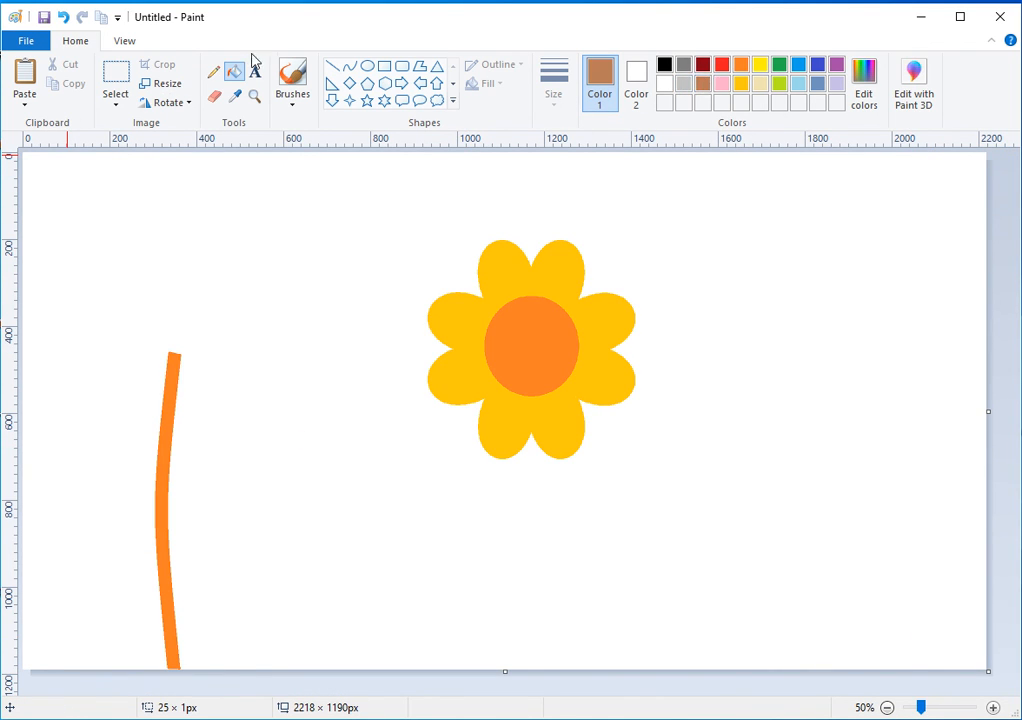
click(172, 373)
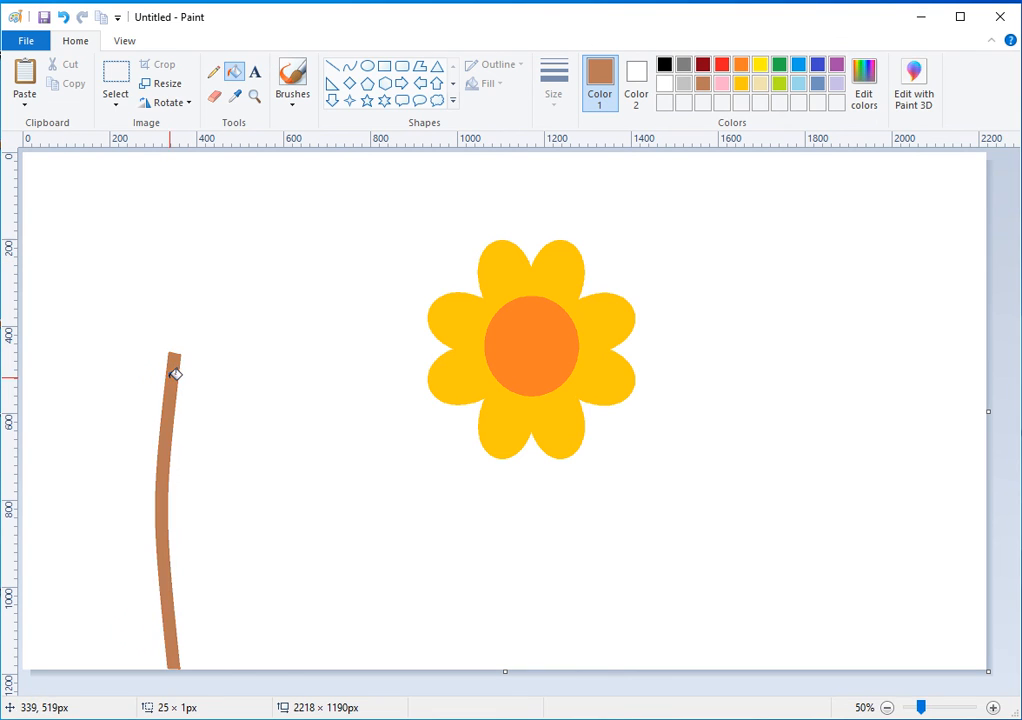
Select the flower and move it onto the stem's upper end, with the stem meeting between the two lowest petals.
click(118, 73)
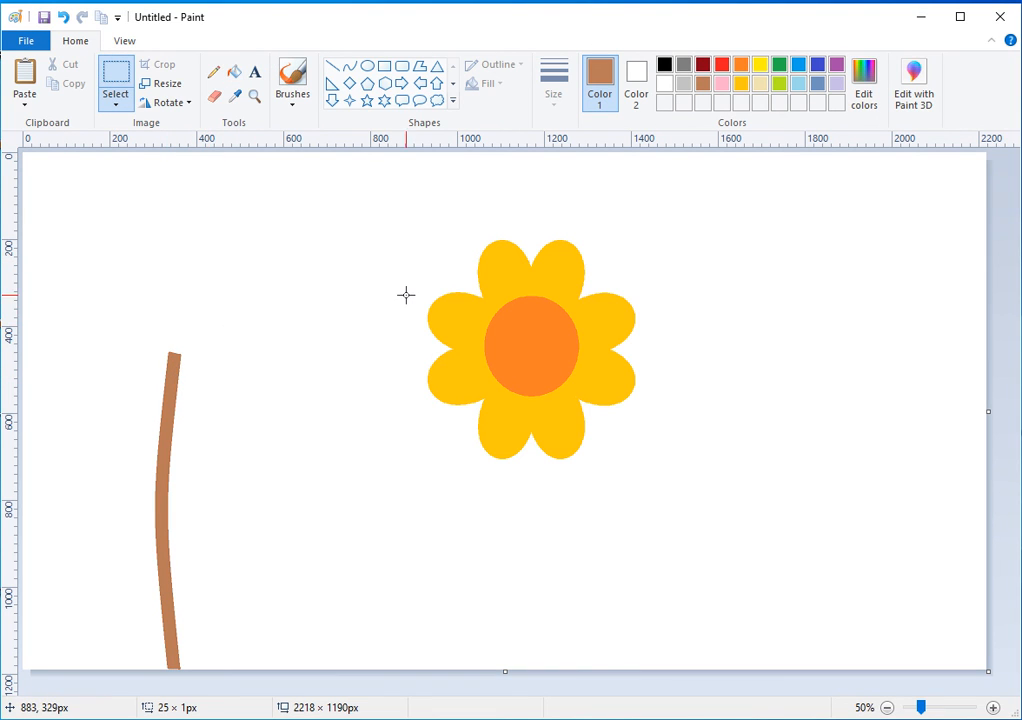
drag(381, 210, 655, 480)
drag(589, 410, 219, 386)
click(328, 222)
Crop the picture to about 639 × 1117 px around the flower and its stem.
drag(312, 186, 41, 680)
click(160, 65)
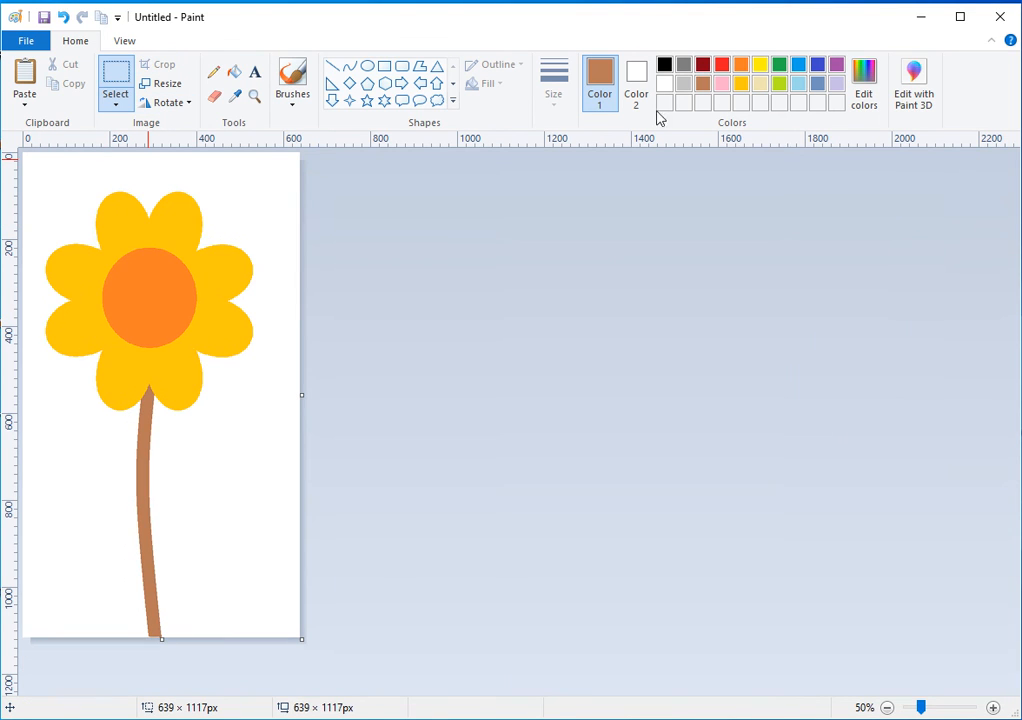